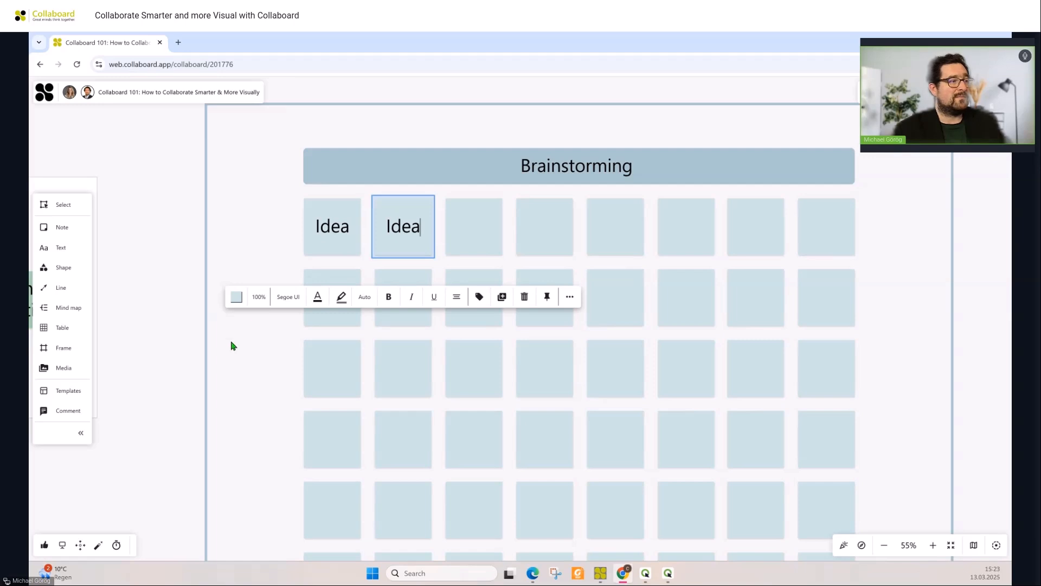
- Set the session timer to 02 minutes 15 seconds and start the countdown
{"action": "left_click", "coordinate": [117, 546]}
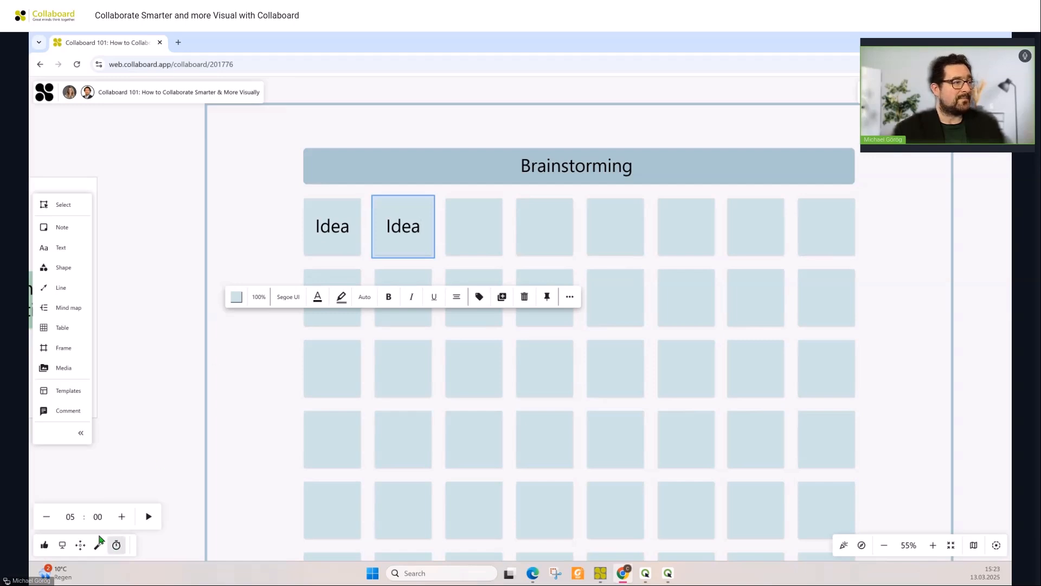
{"action": "left_click", "coordinate": [70, 516]}
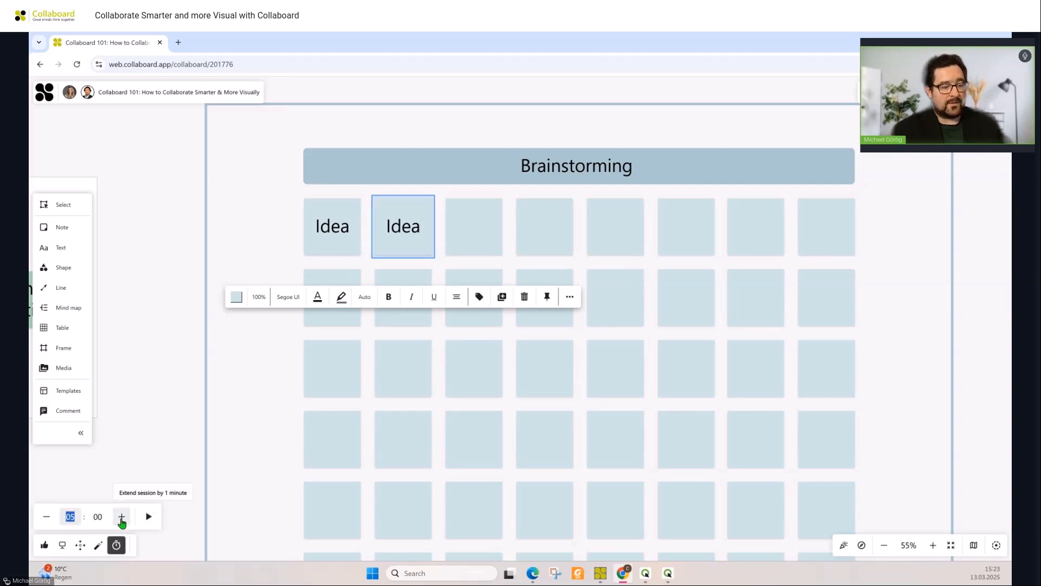
{"action": "type", "text": "2"}
{"action": "key", "text": "Tab"}
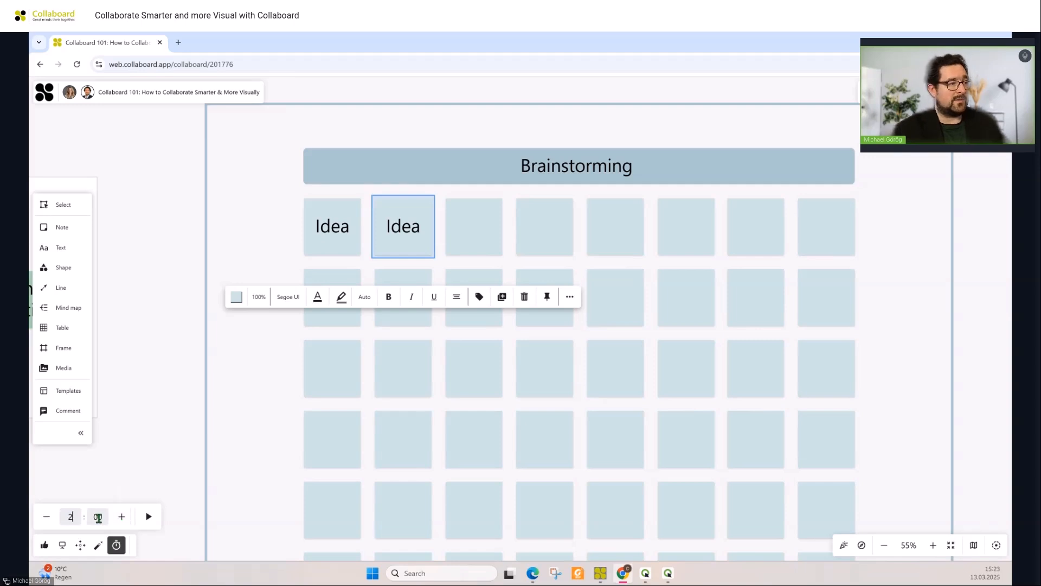
{"action": "type", "text": "15"}
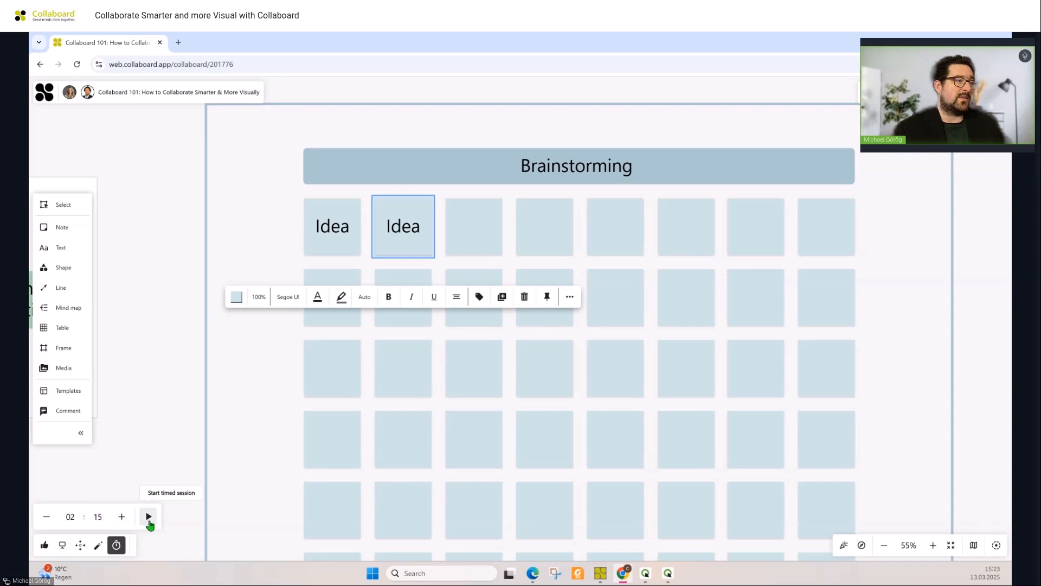
{"action": "left_click", "coordinate": [149, 517]}
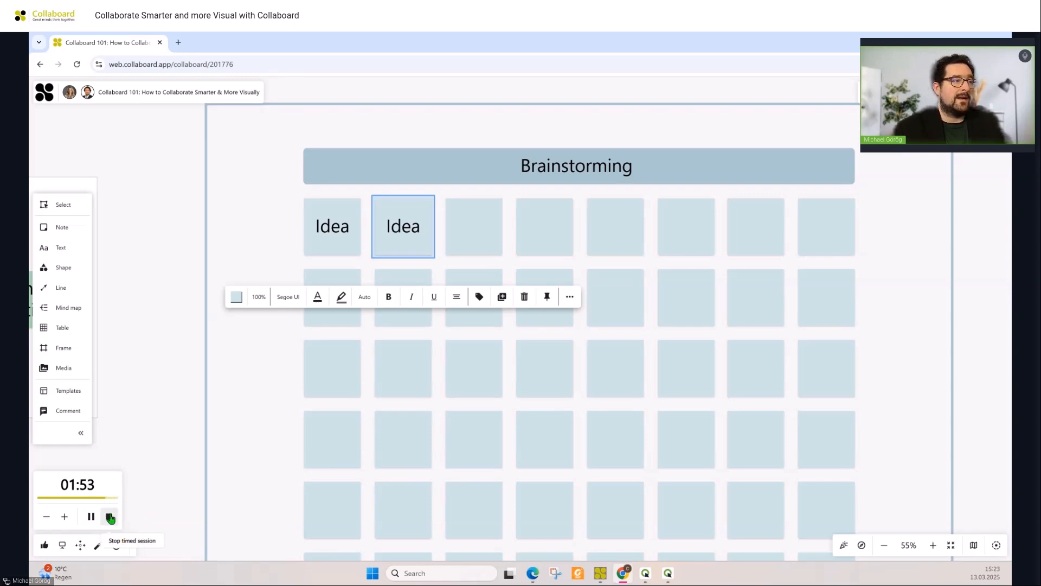
- Stop the running timer and write 'Idea' in the empty third note
{"action": "left_click", "coordinate": [110, 518]}
{"action": "left_click", "coordinate": [271, 370]}
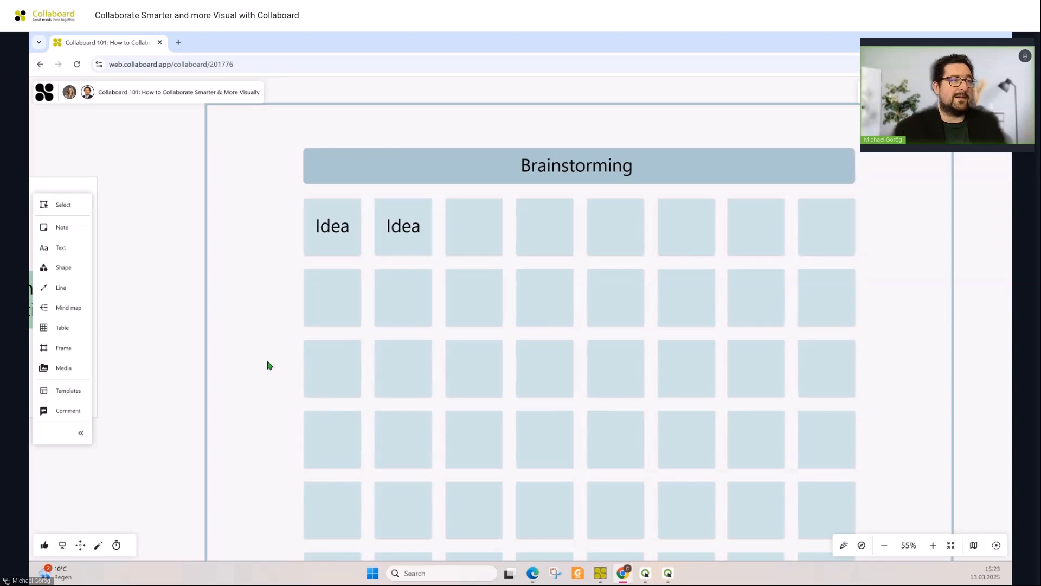
{"action": "double_click", "coordinate": [460, 217]}
{"action": "type", "text": "Idea"}
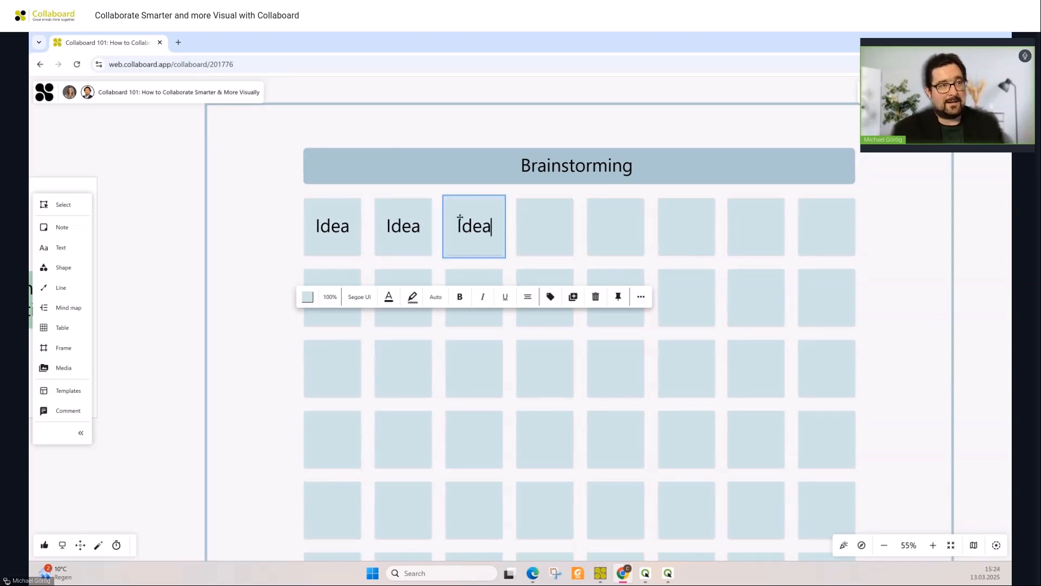
- Colour the third note orange, the second coral red and the first blue
{"action": "left_click", "coordinate": [310, 297]}
{"action": "left_click", "coordinate": [298, 313]}
{"action": "left_click", "coordinate": [402, 239]}
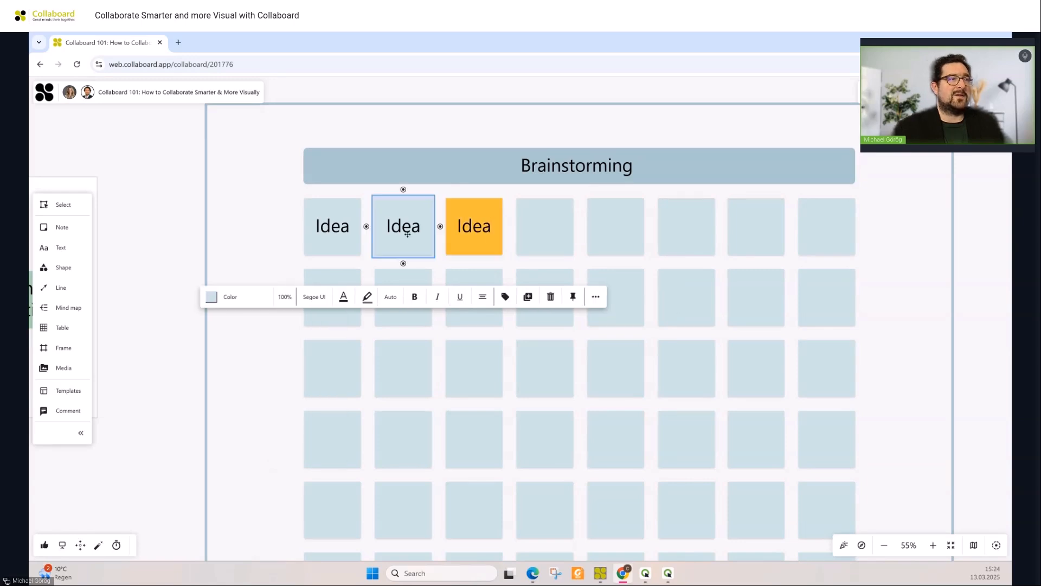
{"action": "left_click", "coordinate": [237, 297]}
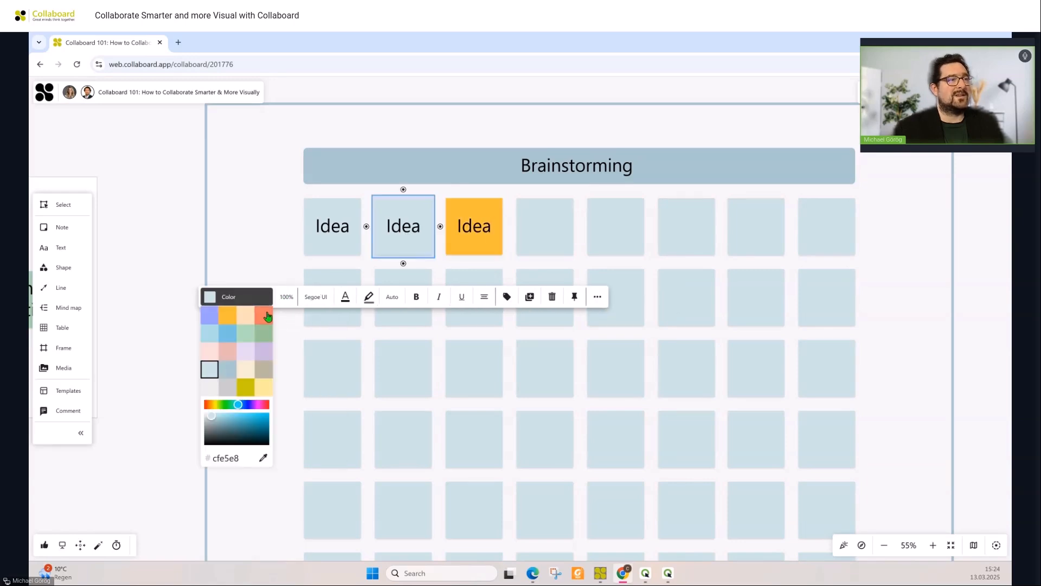
{"action": "left_click", "coordinate": [264, 314]}
{"action": "left_click", "coordinate": [285, 233]}
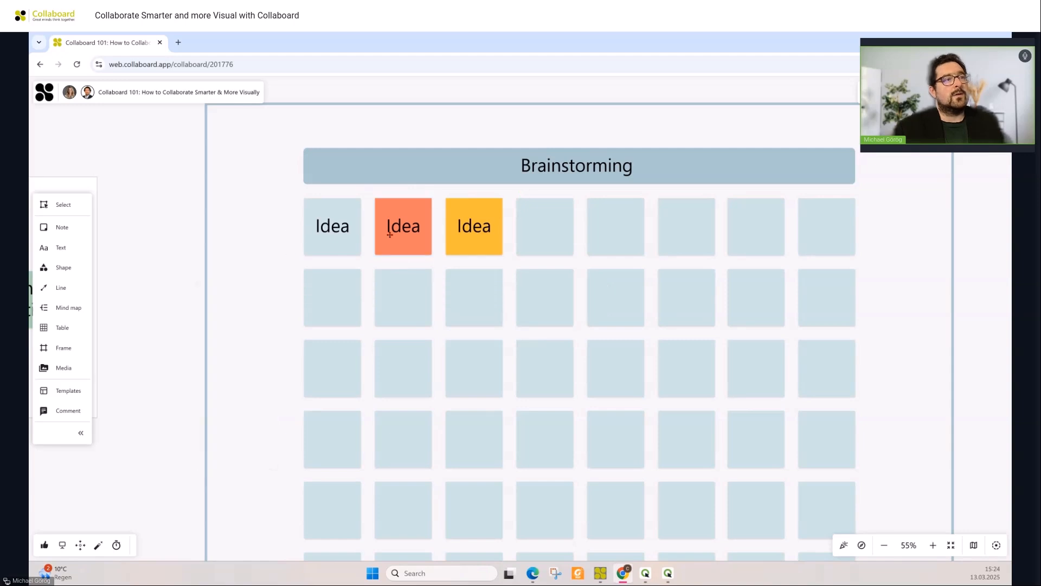
{"action": "left_click", "coordinate": [307, 237]}
{"action": "left_click", "coordinate": [166, 296]}
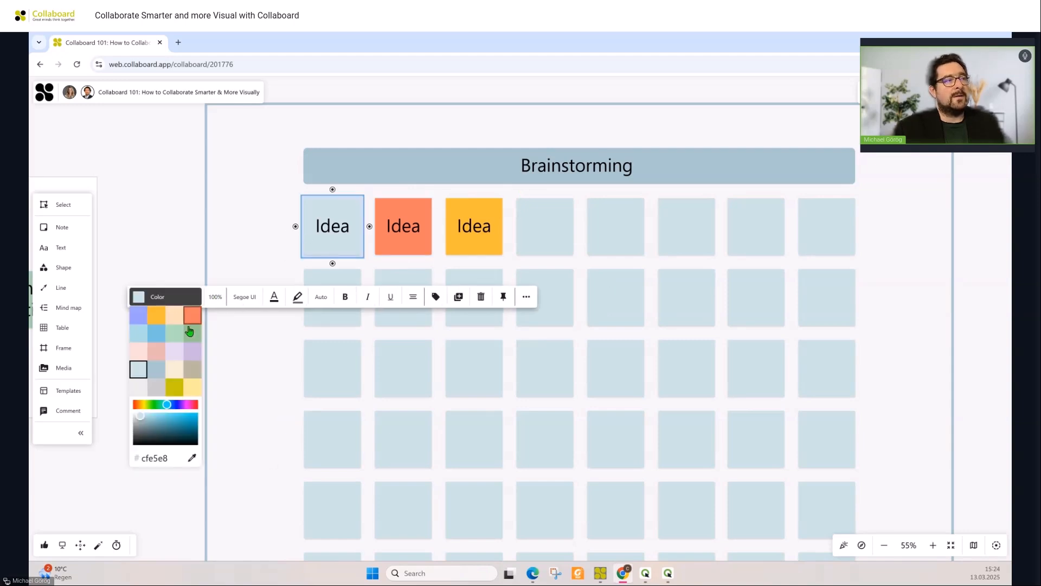
{"action": "left_click", "coordinate": [161, 336]}
{"action": "left_click", "coordinate": [259, 261]}
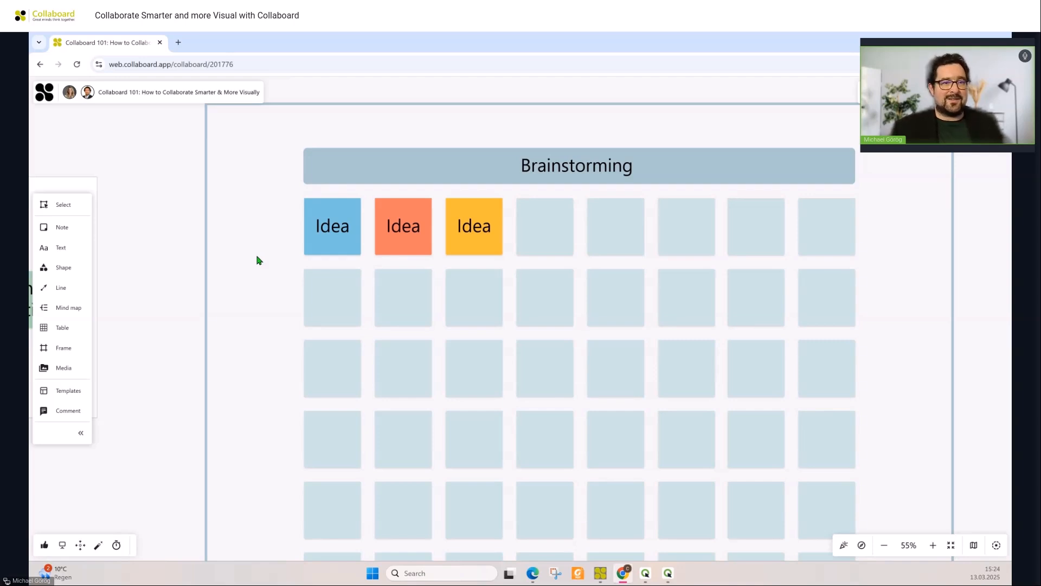
- Send heart emoji reactions across the board, then close the reactions bar
{"action": "left_click", "coordinate": [844, 545]}
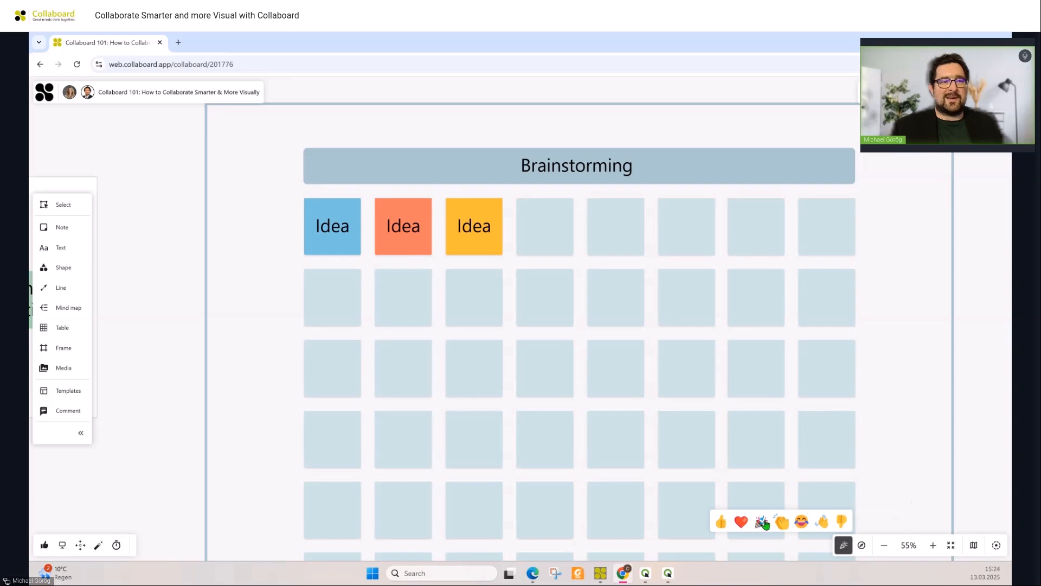
{"action": "left_click", "coordinate": [740, 527]}
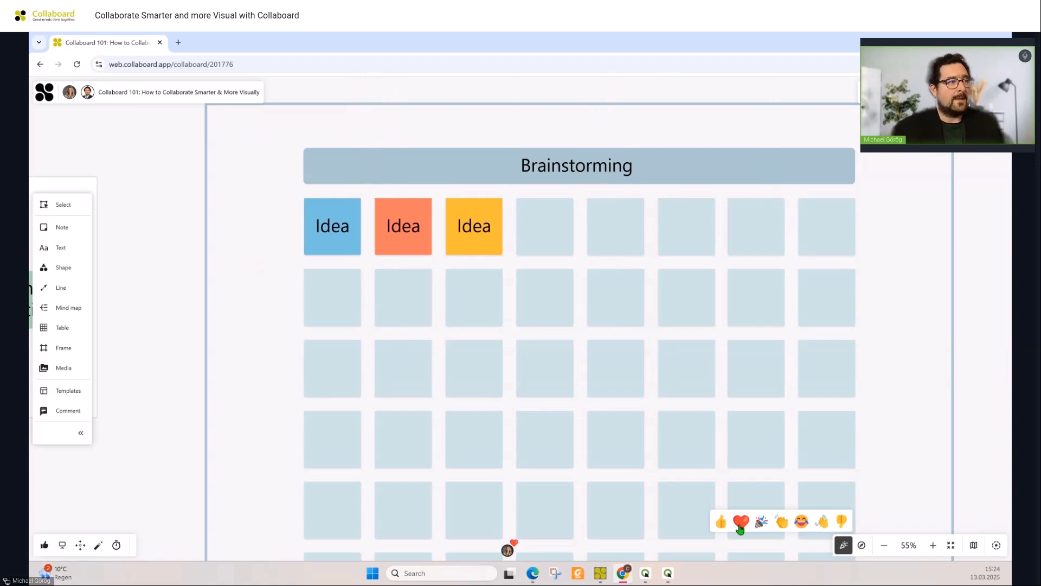
{"action": "left_click", "coordinate": [843, 544]}
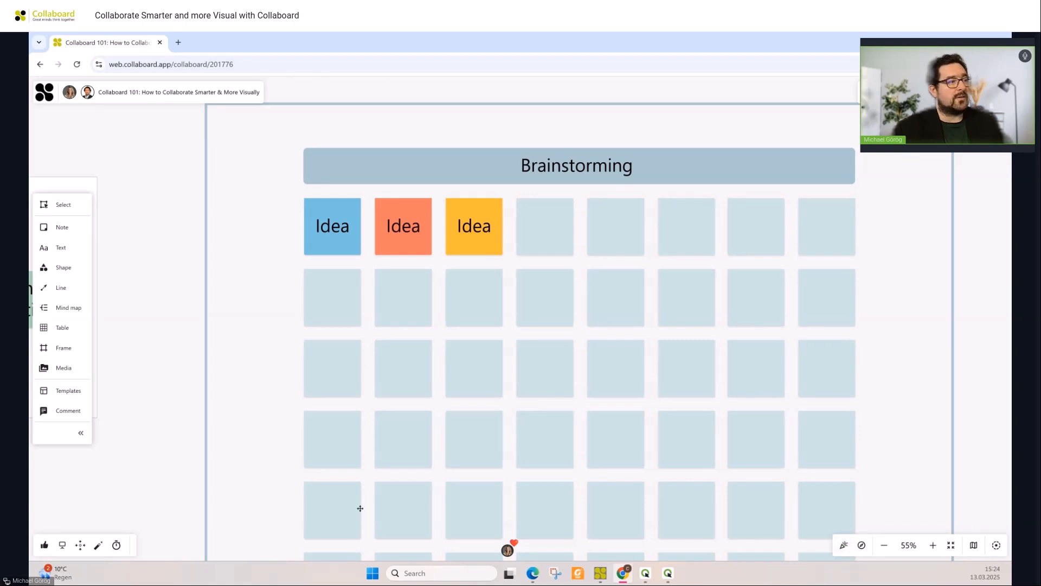
- Create a new voting session named 'Best Idea'
{"action": "left_click", "coordinate": [49, 546]}
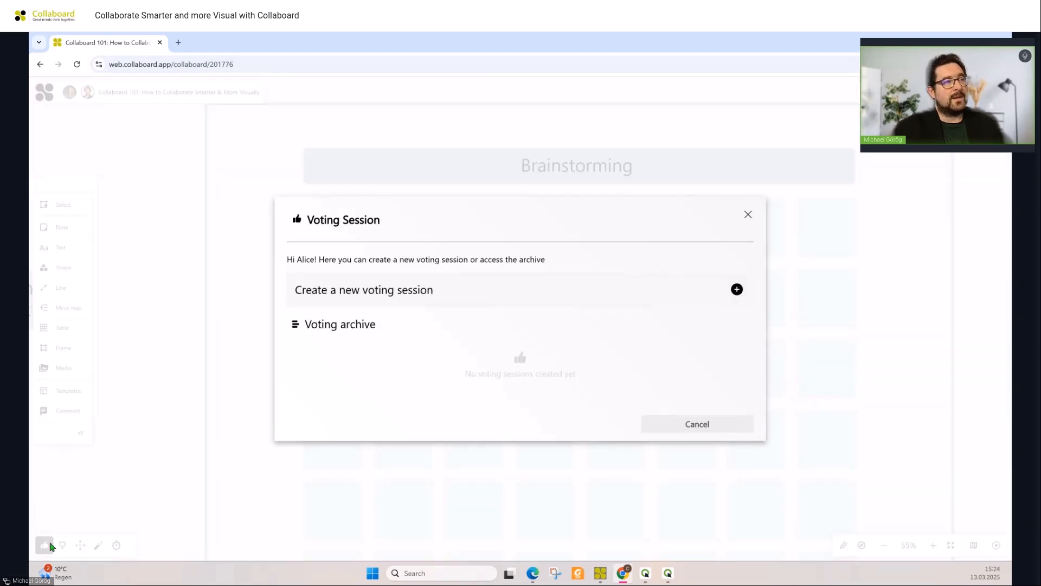
{"action": "left_click", "coordinate": [467, 296]}
{"action": "left_click", "coordinate": [386, 269]}
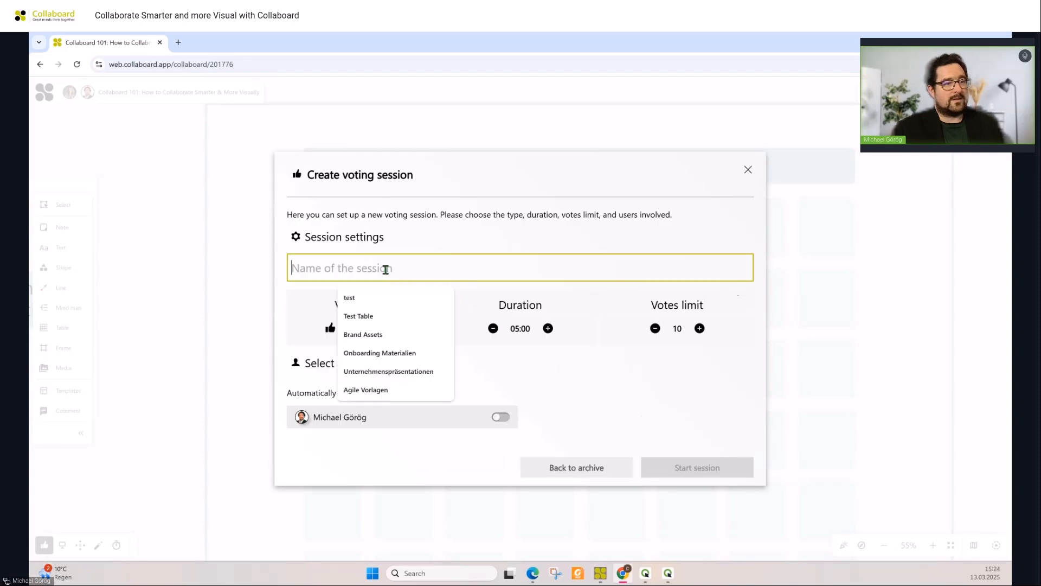
{"action": "type", "text": "Best "}
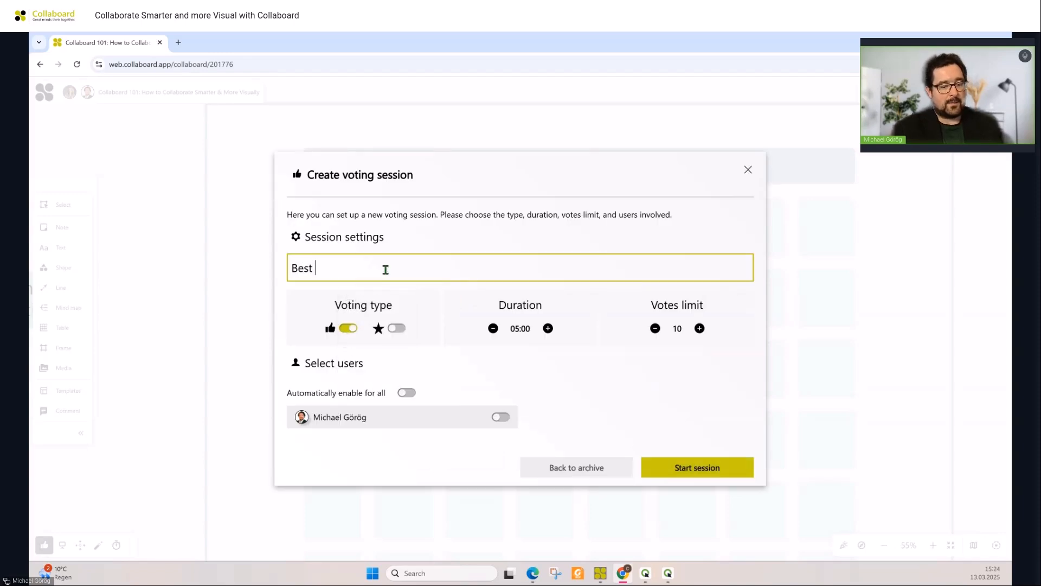
{"action": "type", "text": "Idea"}
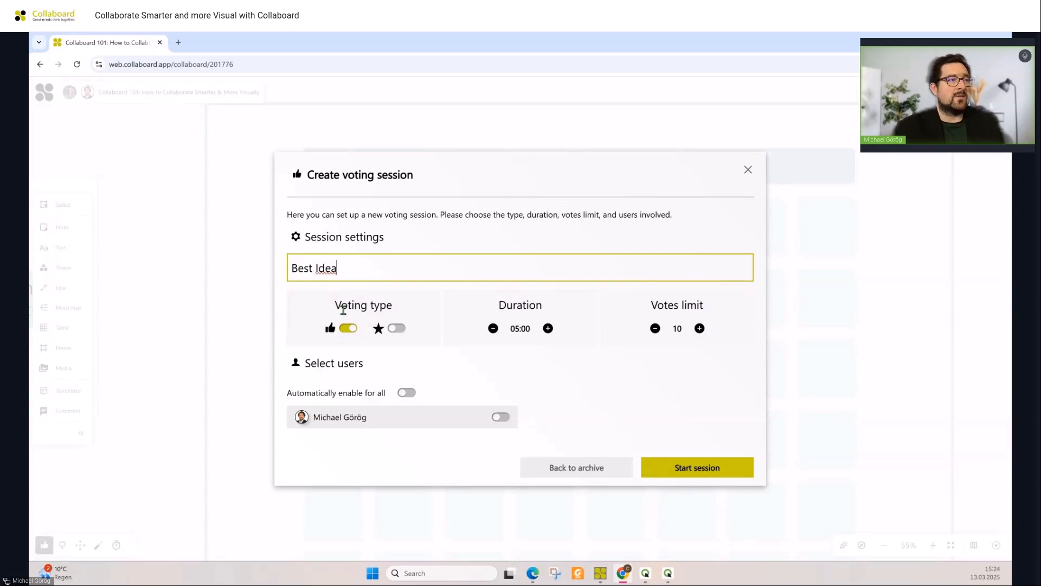
- Lower the votes limit, use star ratings, enable for all users, and start the session
{"action": "left_click", "coordinate": [655, 328]}
{"action": "left_click", "coordinate": [655, 328]}
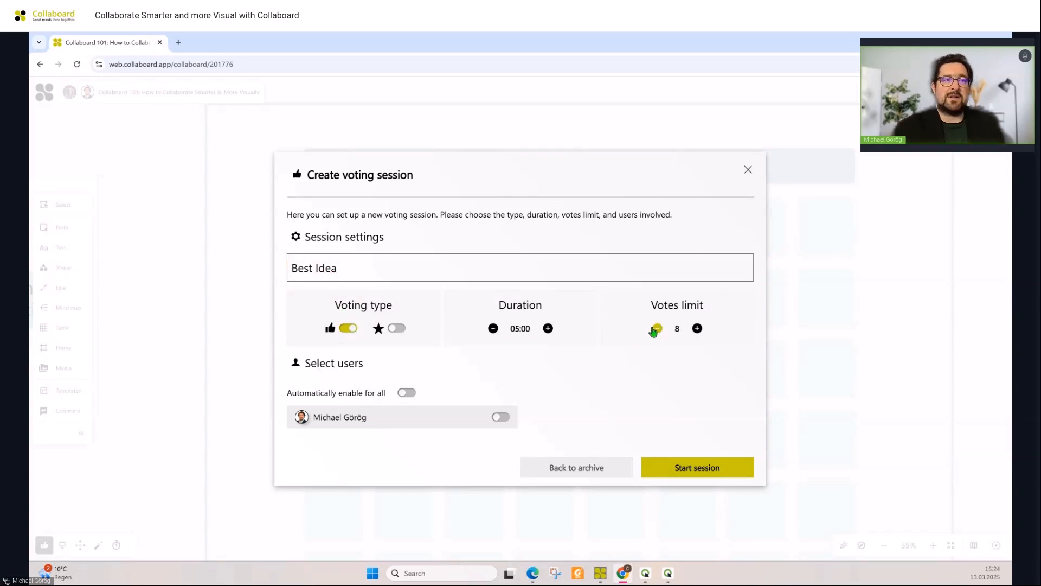
{"action": "left_click", "coordinate": [655, 328]}
{"action": "left_click", "coordinate": [655, 329]}
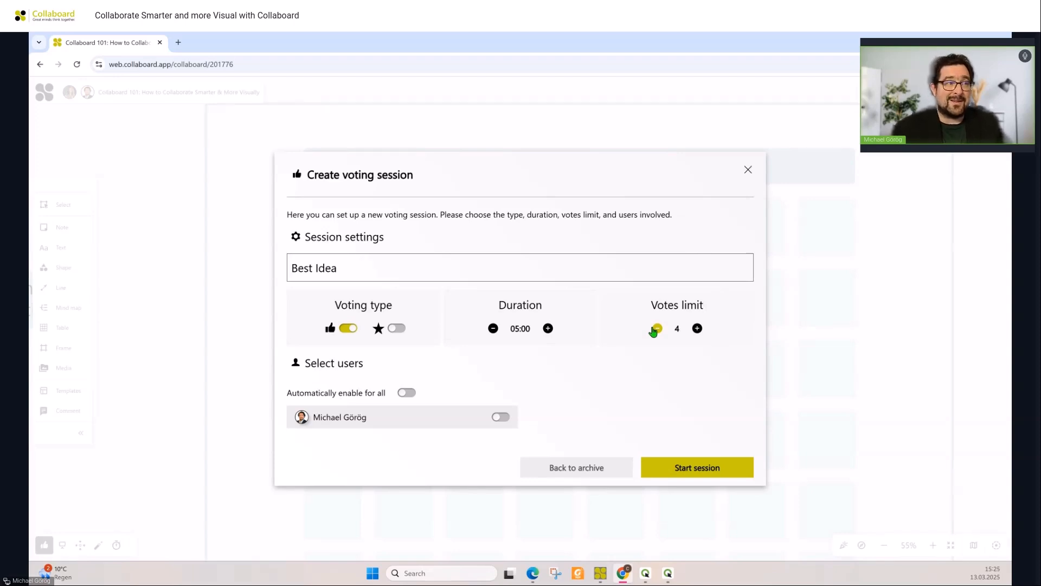
{"action": "left_click", "coordinate": [397, 331]}
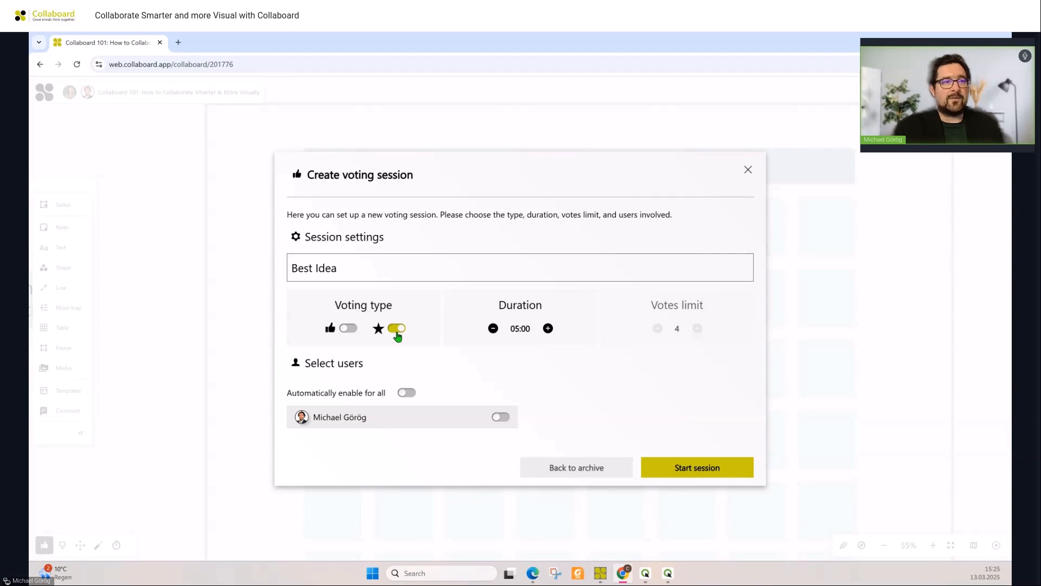
{"action": "left_click", "coordinate": [412, 399]}
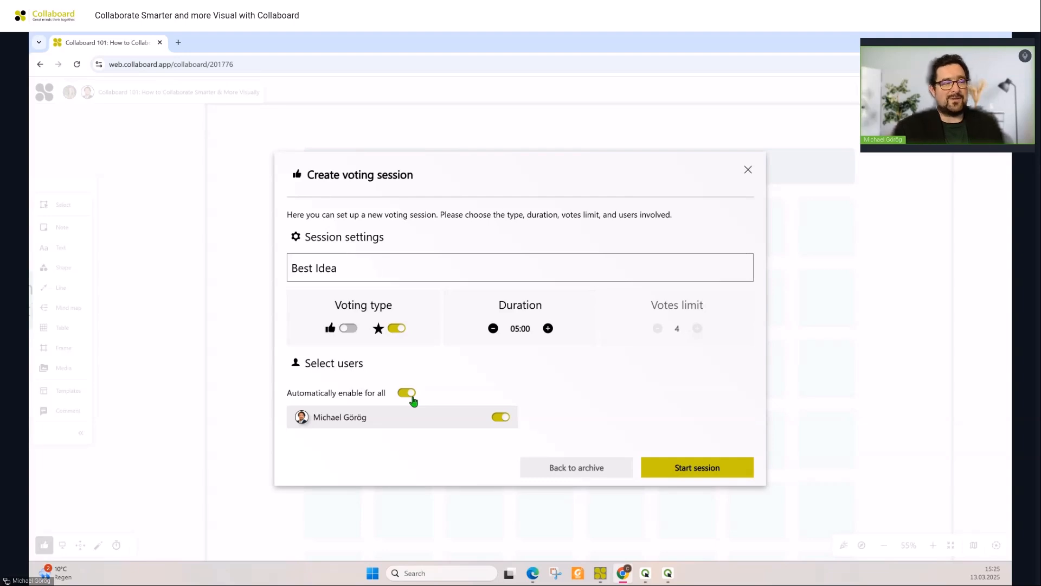
{"action": "left_click", "coordinate": [708, 465]}
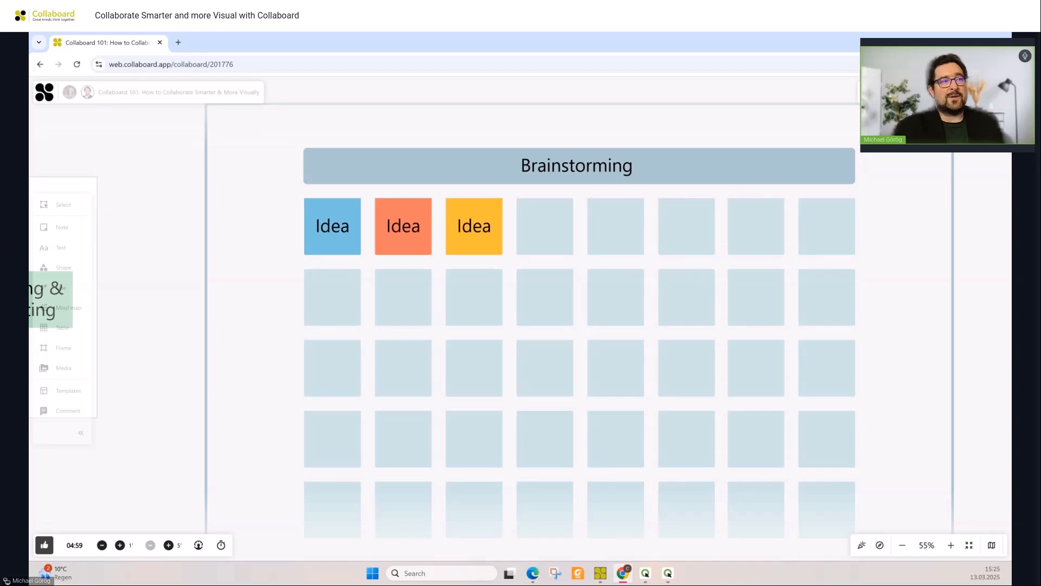
- Rate the Idea notes: blue three stars, orange five stars, yellow two stars
{"action": "left_click", "coordinate": [324, 226]}
{"action": "left_click", "coordinate": [331, 259]}
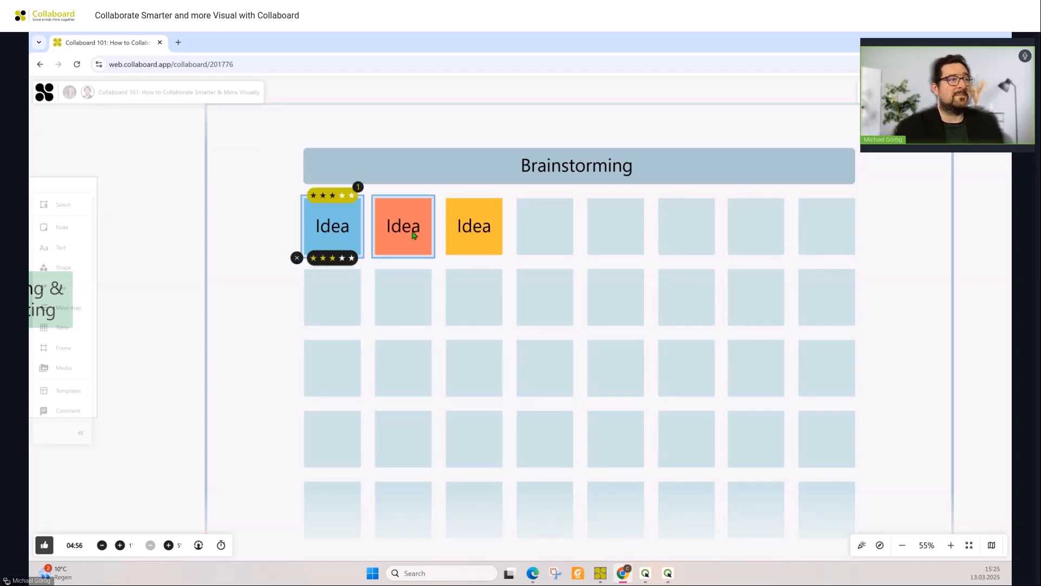
{"action": "left_click", "coordinate": [413, 232]}
{"action": "left_click", "coordinate": [425, 259]}
{"action": "scroll", "coordinate": [426, 263], "scroll_direction": "down", "scroll_amount": 2}
{"action": "left_click", "coordinate": [461, 236]}
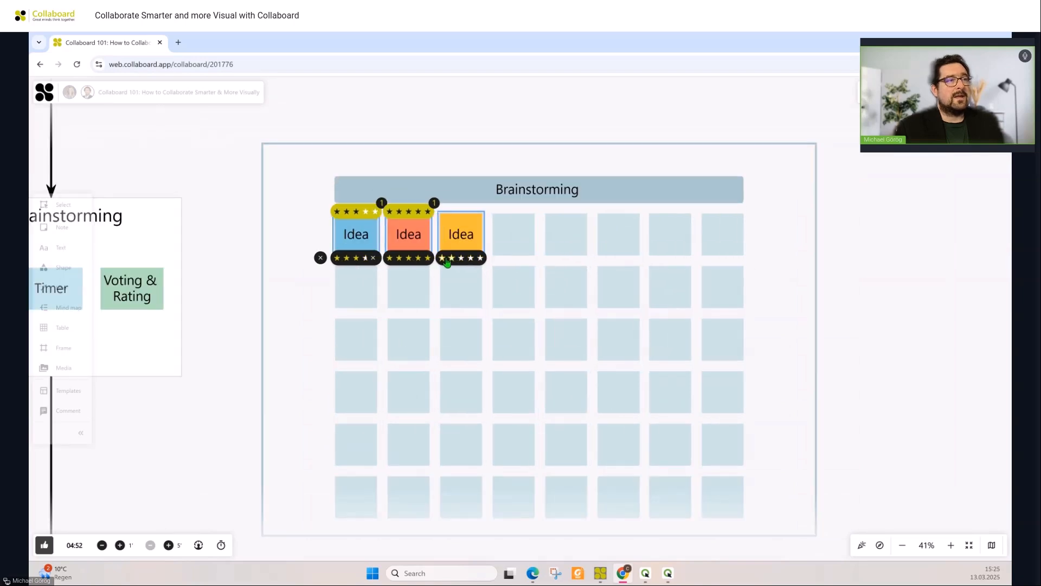
{"action": "left_click", "coordinate": [447, 259]}
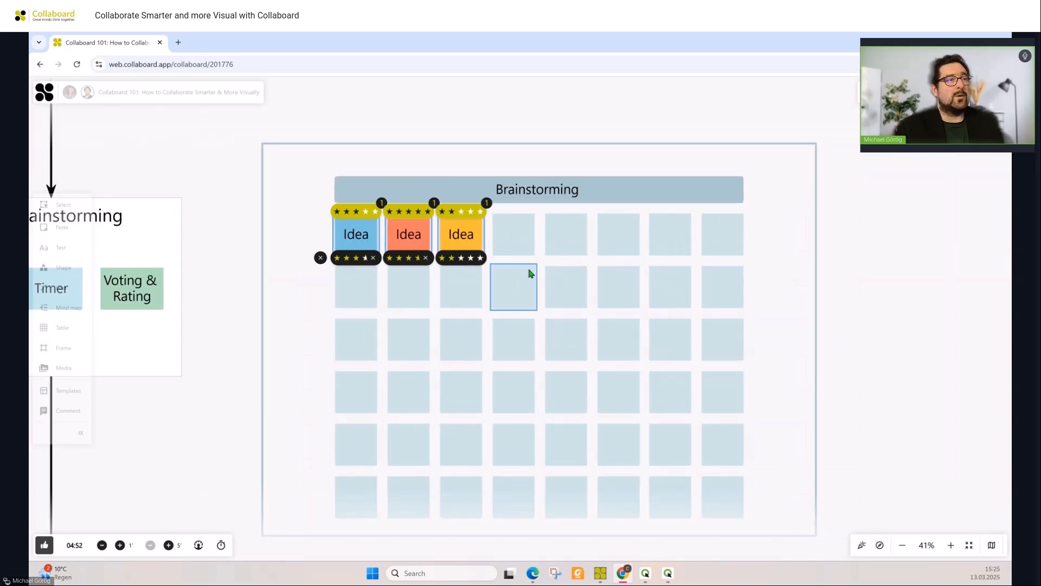
- Stop the Best Idea voting session and confirm
{"action": "left_click", "coordinate": [530, 578]}
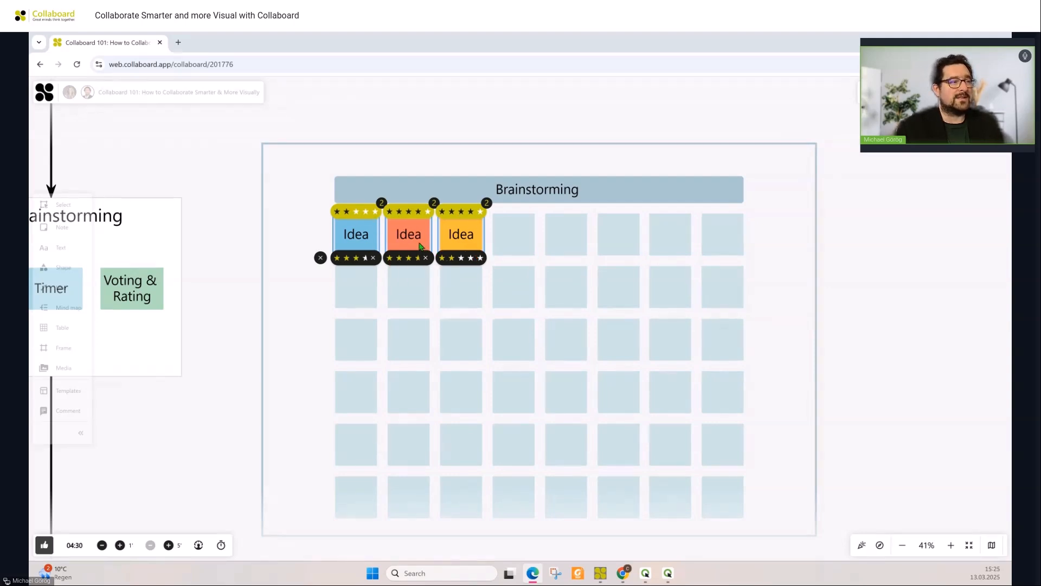
{"action": "left_click", "coordinate": [43, 548]}
{"action": "left_click", "coordinate": [700, 366]}
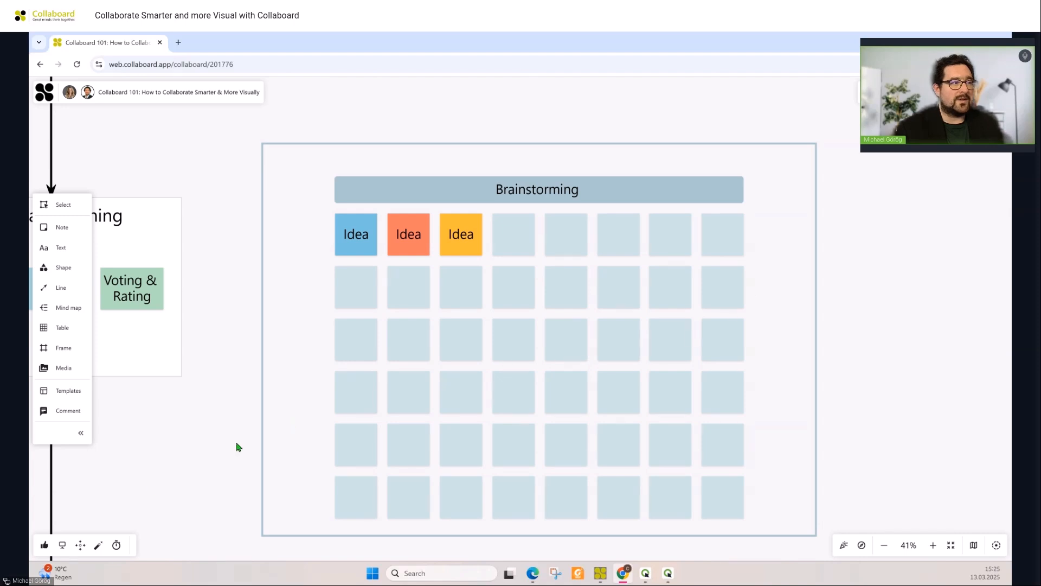
{"action": "left_click", "coordinate": [44, 545]}
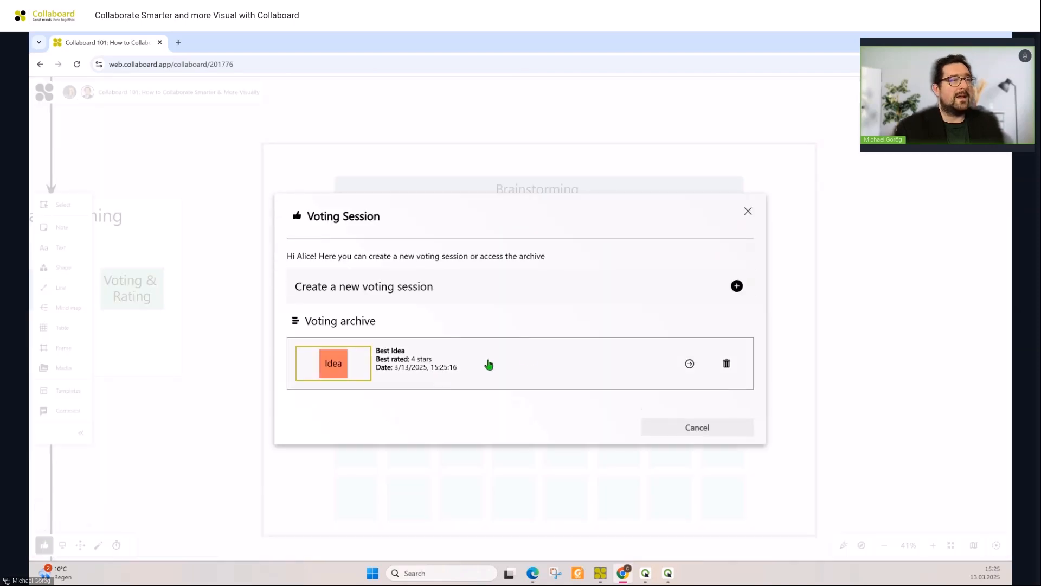
{"action": "left_click", "coordinate": [705, 364]}
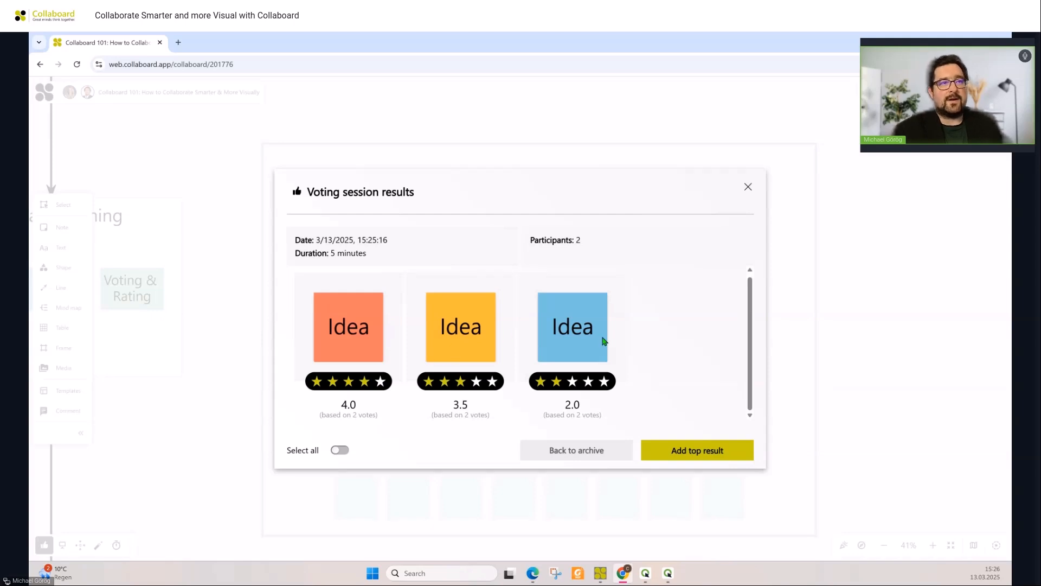
{"action": "left_click", "coordinate": [748, 188]}
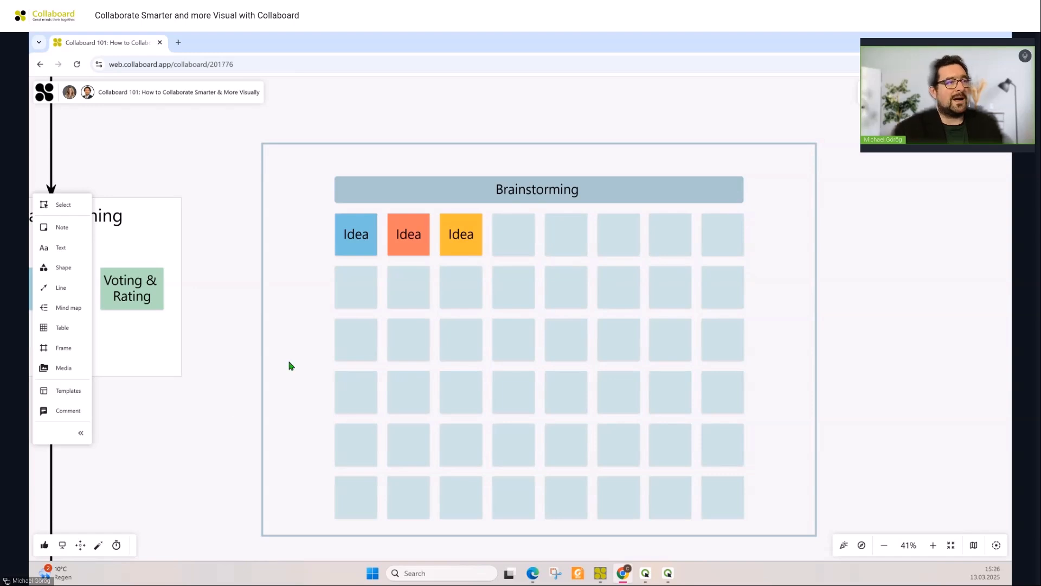
- Pan down to the Project Planning frame and zoom in to about 100%
{"action": "left_click_drag", "start_coordinate": [204, 432], "coordinate": [410, 246]}
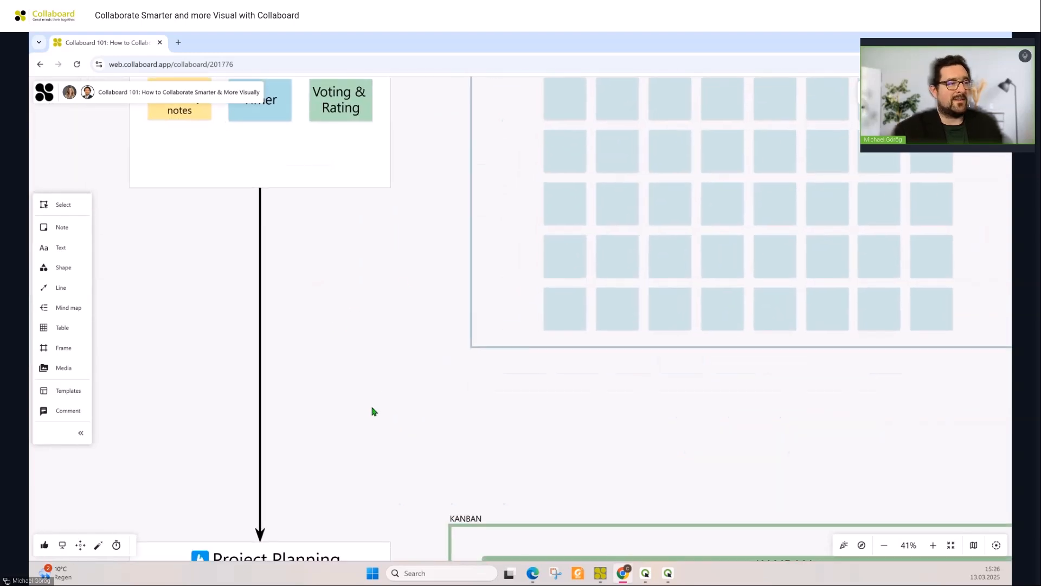
{"action": "left_click_drag", "start_coordinate": [367, 418], "coordinate": [551, 171]}
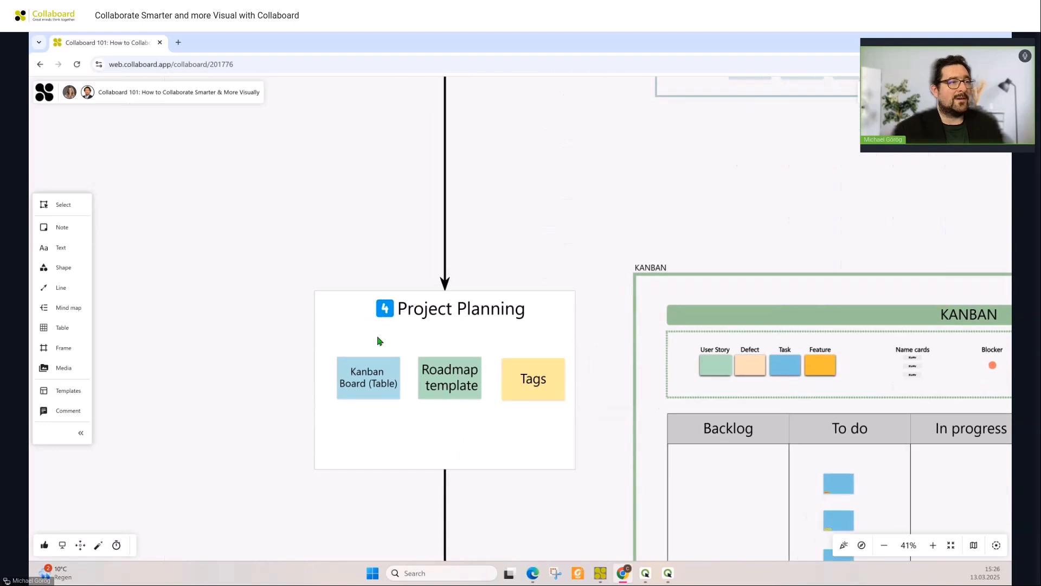
{"action": "scroll", "coordinate": [378, 343], "scroll_direction": "up", "scroll_amount": 5}
{"action": "left_click_drag", "start_coordinate": [581, 220], "coordinate": [596, 96]}
{"action": "scroll", "coordinate": [565, 179], "scroll_direction": "up", "scroll_amount": 3}
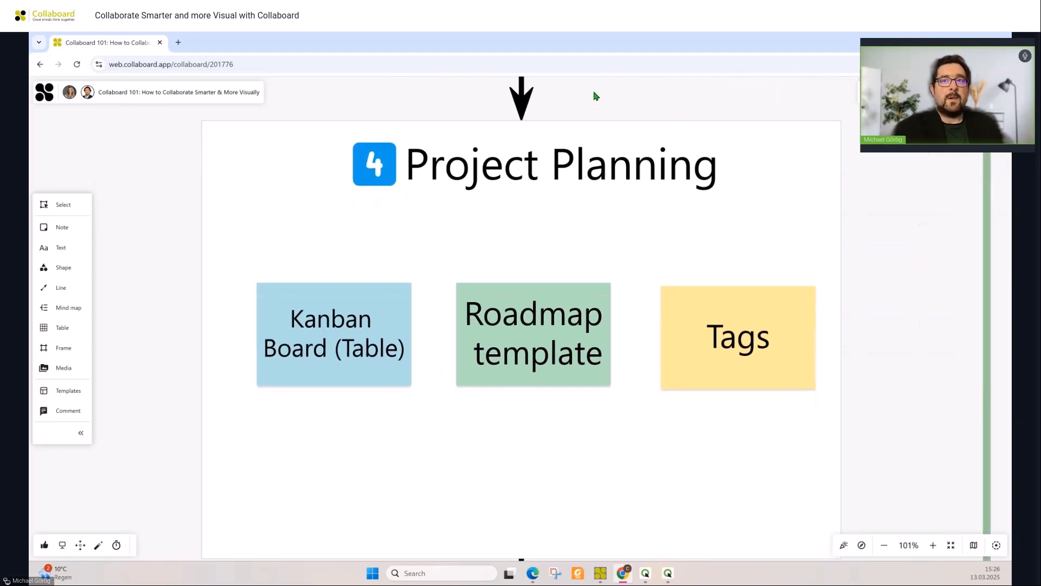
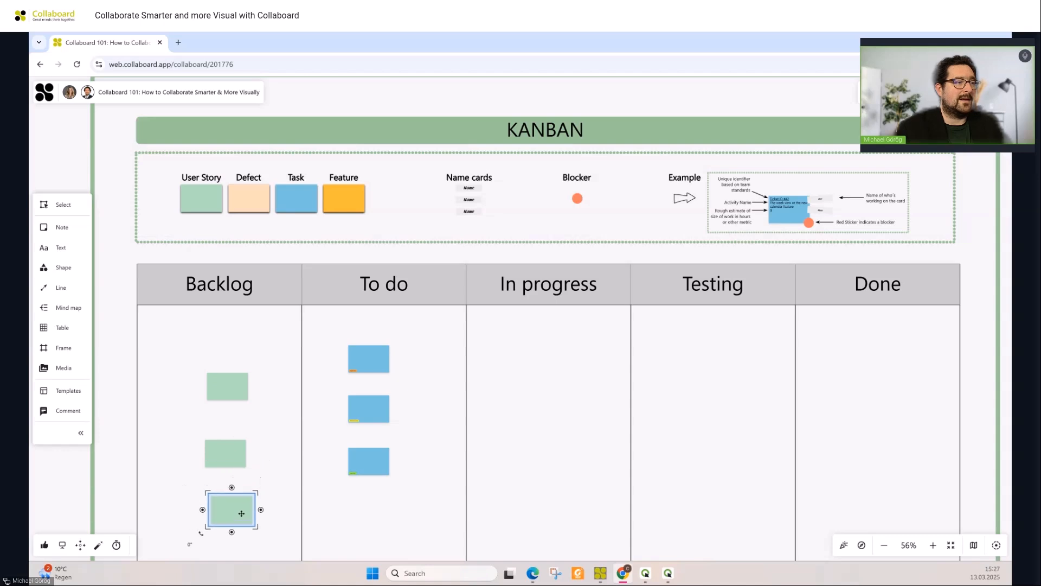
- Move the duplicated green note lower in Backlog and zoom in to check the To do tags
{"action": "left_click_drag", "start_coordinate": [273, 316], "coordinate": [260, 255]}
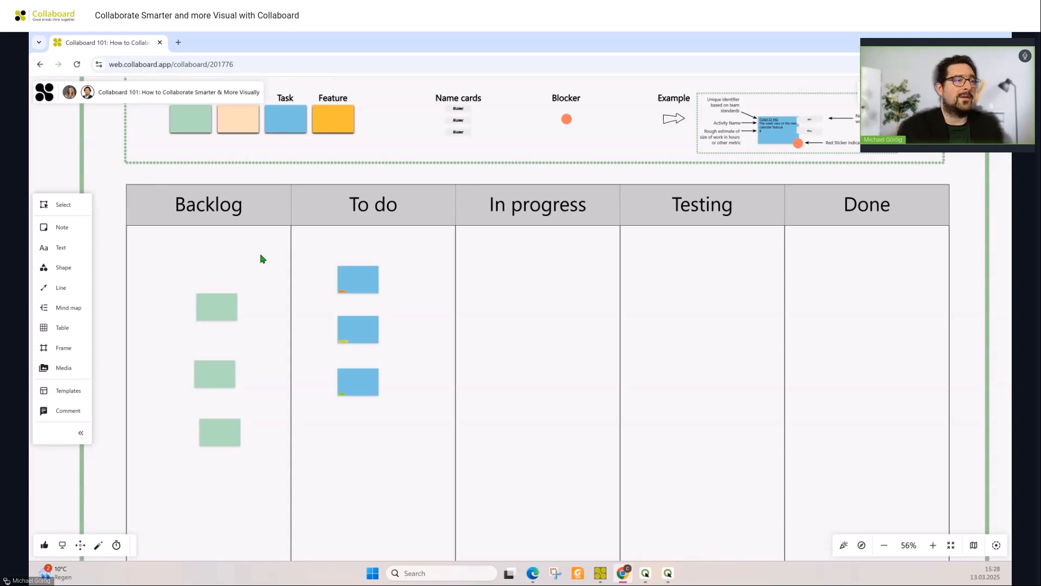
{"action": "scroll", "coordinate": [333, 321], "scroll_direction": "up", "scroll_amount": 6}
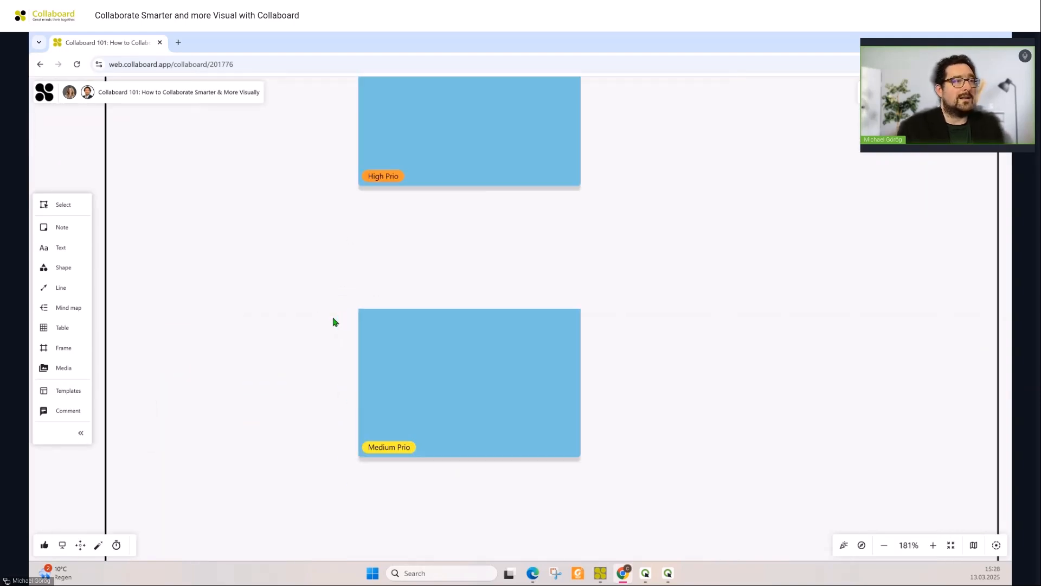
{"action": "scroll", "coordinate": [327, 262], "scroll_direction": "up", "scroll_amount": 4}
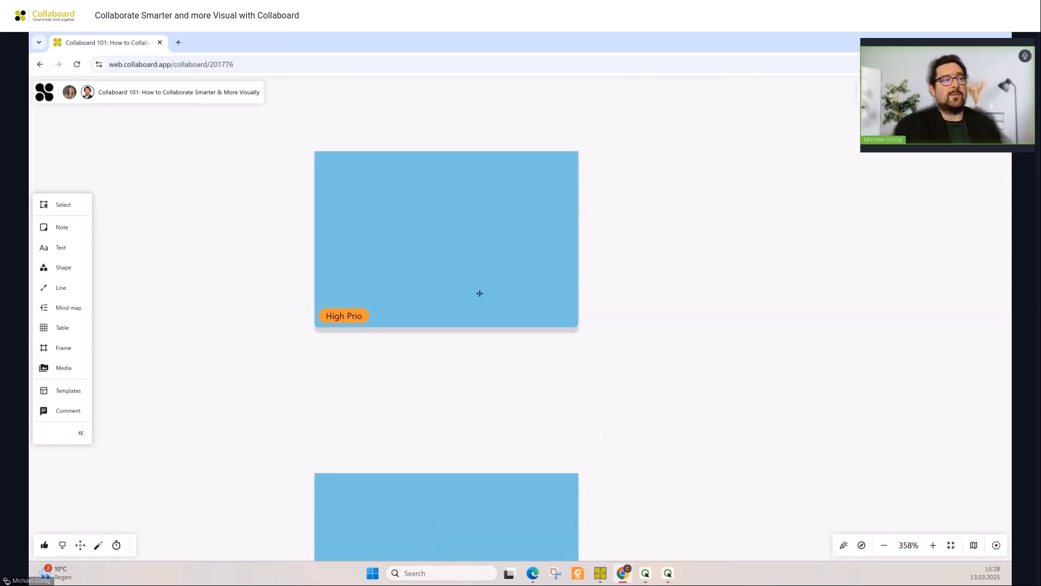
{"action": "scroll", "coordinate": [371, 279], "scroll_direction": "down", "scroll_amount": 5}
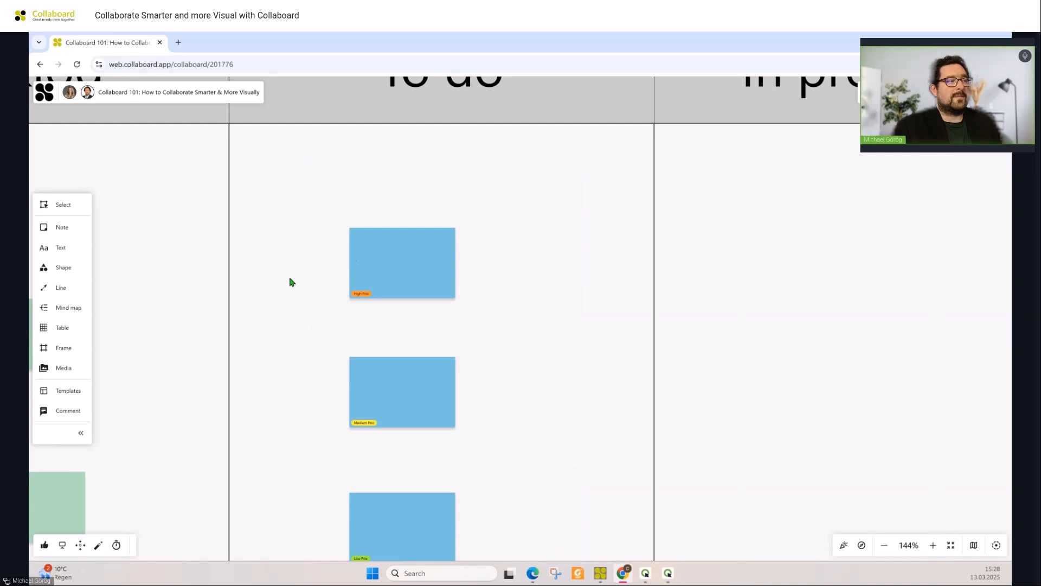
- Stack the three green Backlog notes evenly beneath each other in one column
{"action": "left_click_drag", "start_coordinate": [207, 313], "coordinate": [565, 153]}
{"action": "left_click_drag", "start_coordinate": [409, 295], "coordinate": [420, 227]}
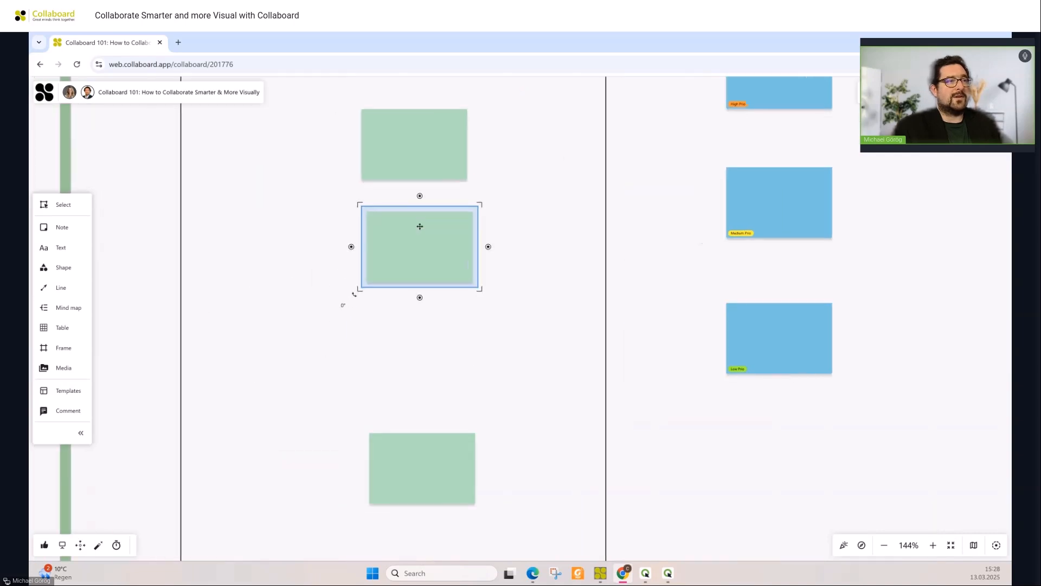
{"action": "left_click_drag", "start_coordinate": [425, 446], "coordinate": [425, 329]}
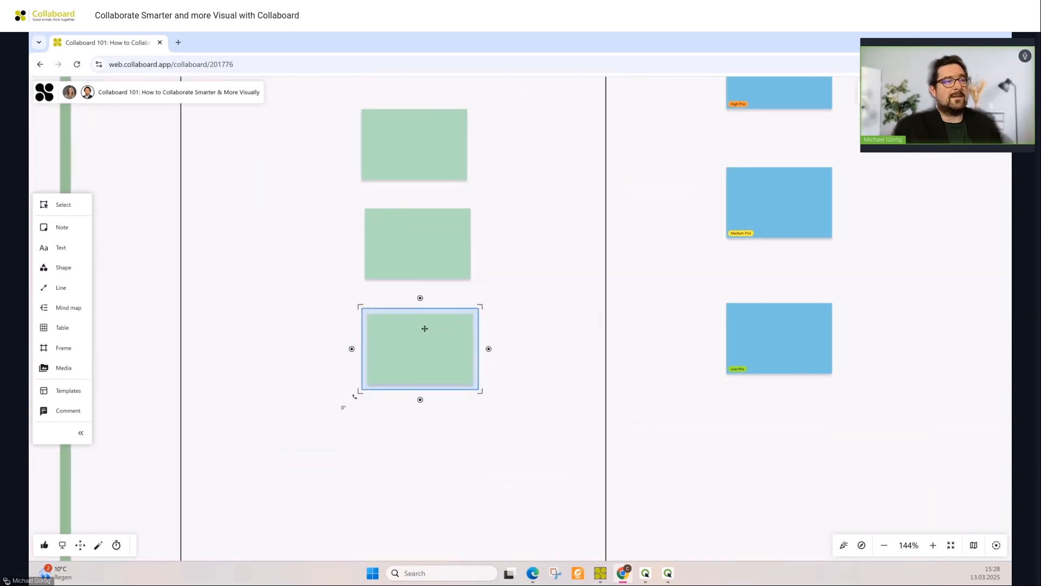
{"action": "left_click_drag", "start_coordinate": [490, 216], "coordinate": [488, 283]}
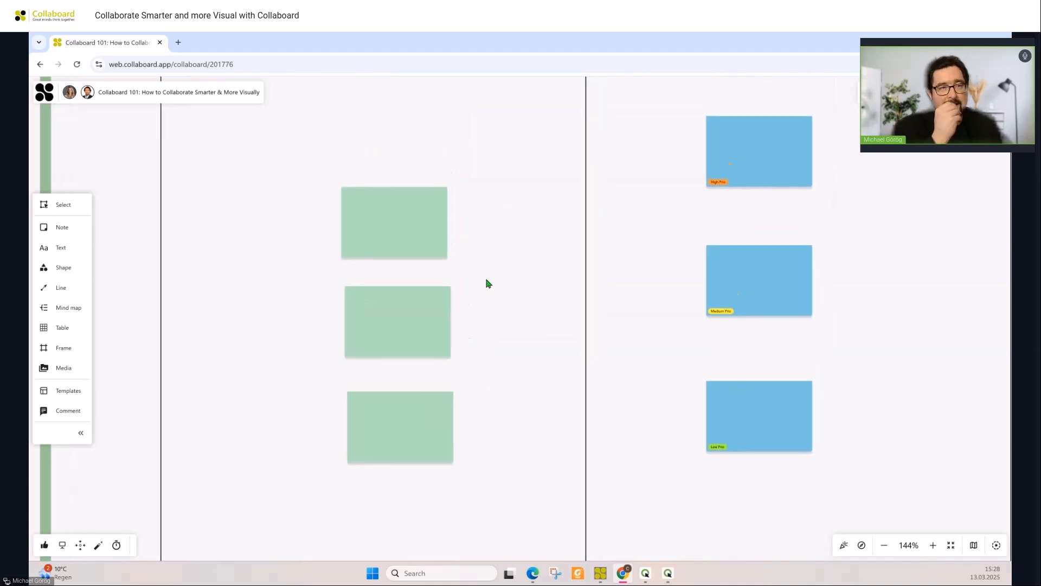
- Tag the green notes High Prio, Medium Prio and Low Prio from top to bottom
{"action": "left_click", "coordinate": [413, 229]}
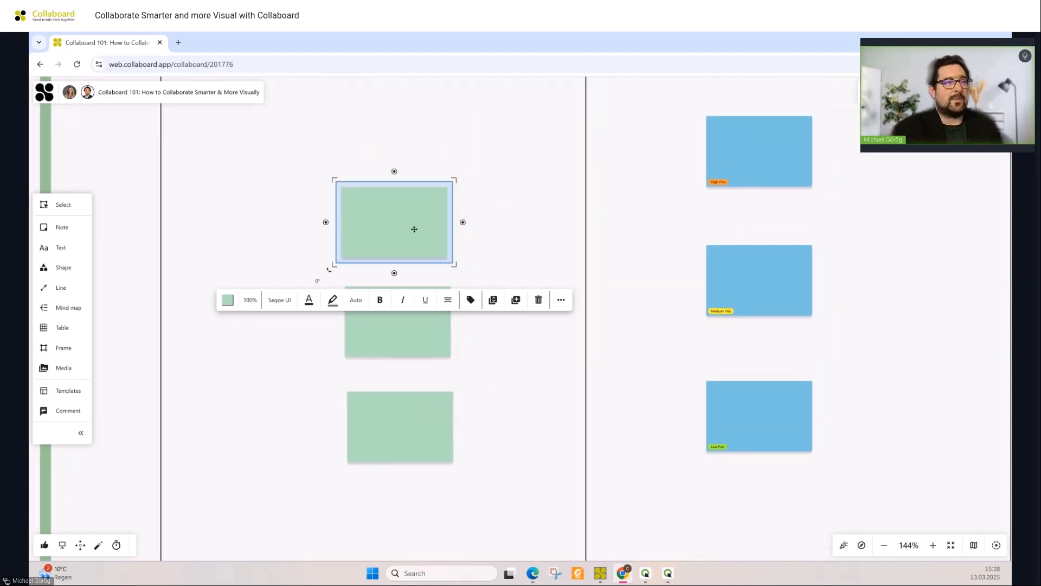
{"action": "left_click", "coordinate": [471, 302]}
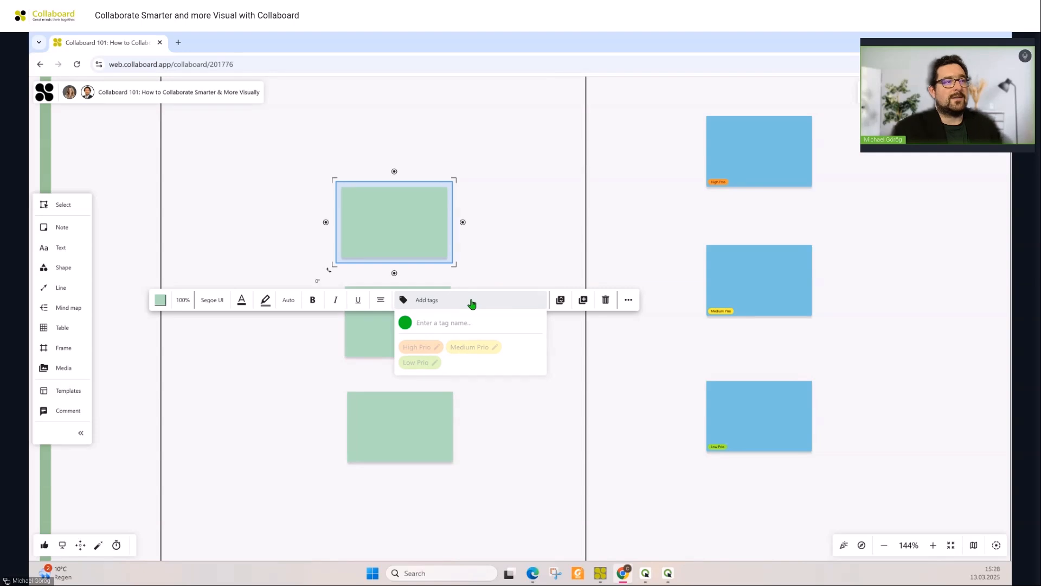
{"action": "left_click", "coordinate": [418, 347]}
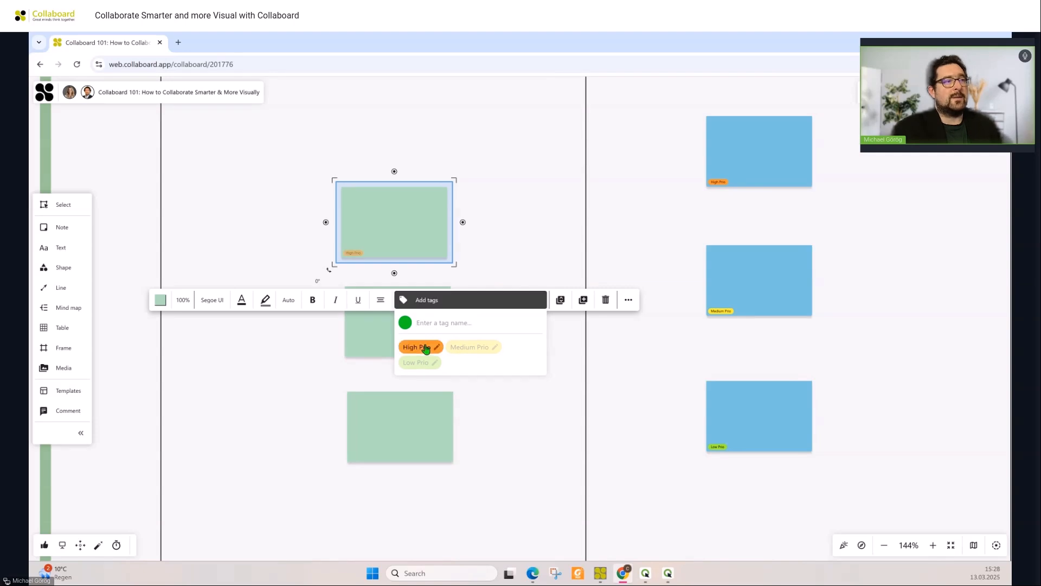
{"action": "left_click", "coordinate": [374, 339]}
{"action": "left_click", "coordinate": [471, 398]}
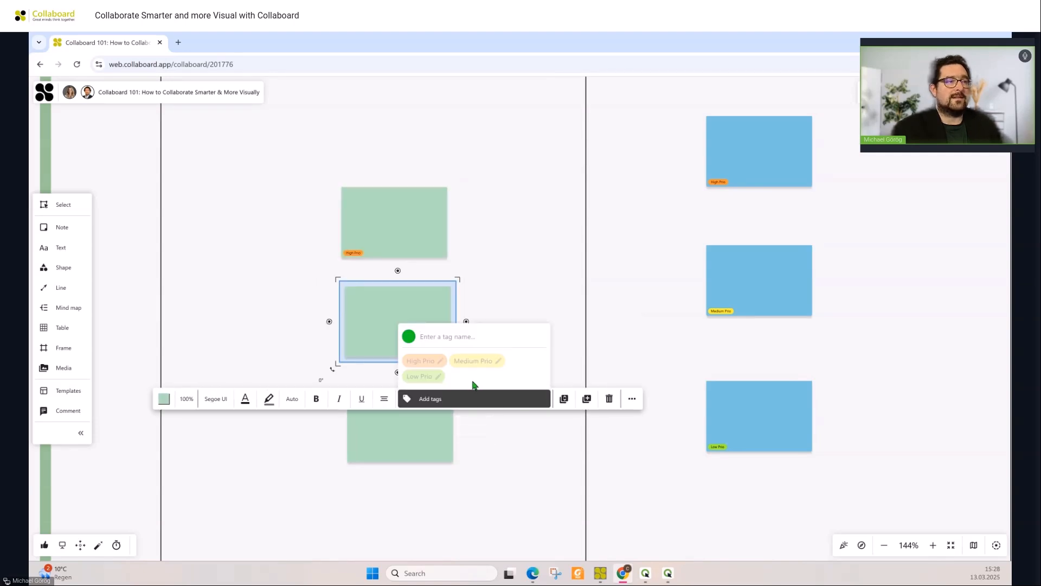
{"action": "left_click", "coordinate": [471, 361]}
{"action": "left_click", "coordinate": [420, 418]}
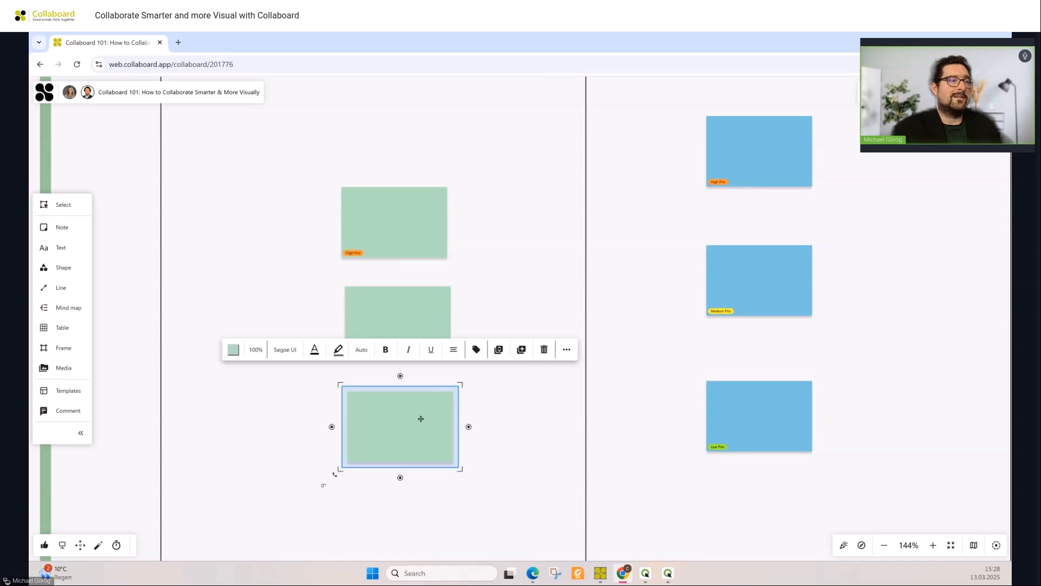
{"action": "left_click", "coordinate": [476, 349]}
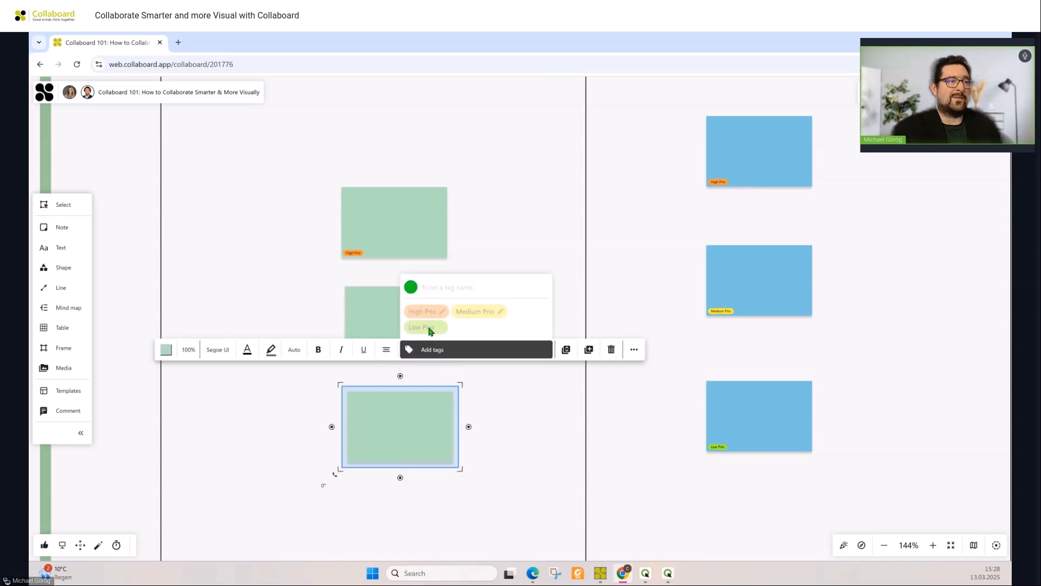
{"action": "left_click", "coordinate": [428, 328]}
{"action": "left_click", "coordinate": [509, 238]}
- Zoom in on the tagged notes and open the High Prio note's tag choices
{"action": "scroll", "coordinate": [391, 249], "scroll_direction": "up", "scroll_amount": 2}
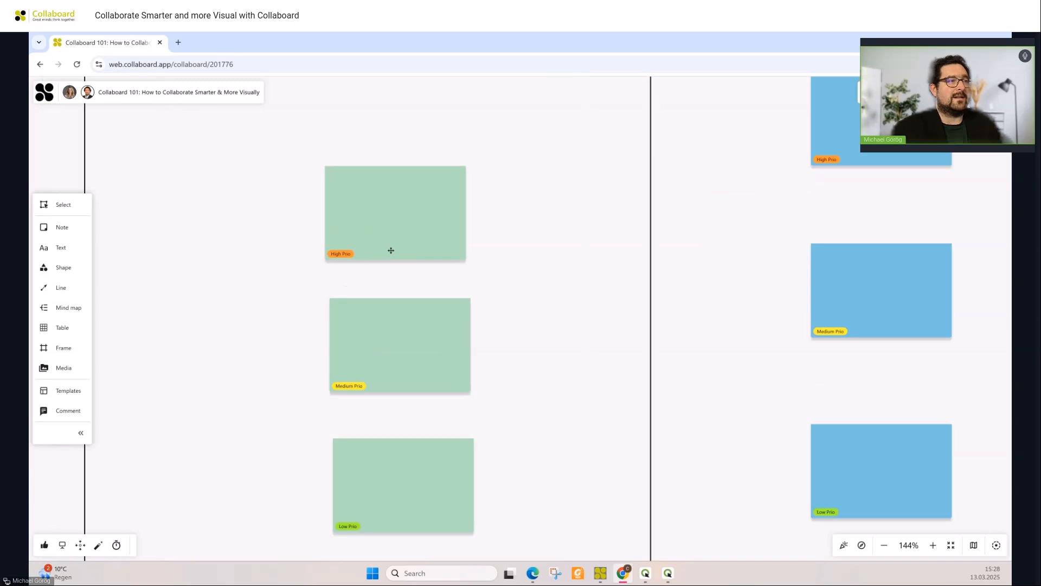
{"action": "scroll", "coordinate": [390, 250], "scroll_direction": "up", "scroll_amount": 3}
{"action": "left_click_drag", "start_coordinate": [521, 242], "coordinate": [544, 290]}
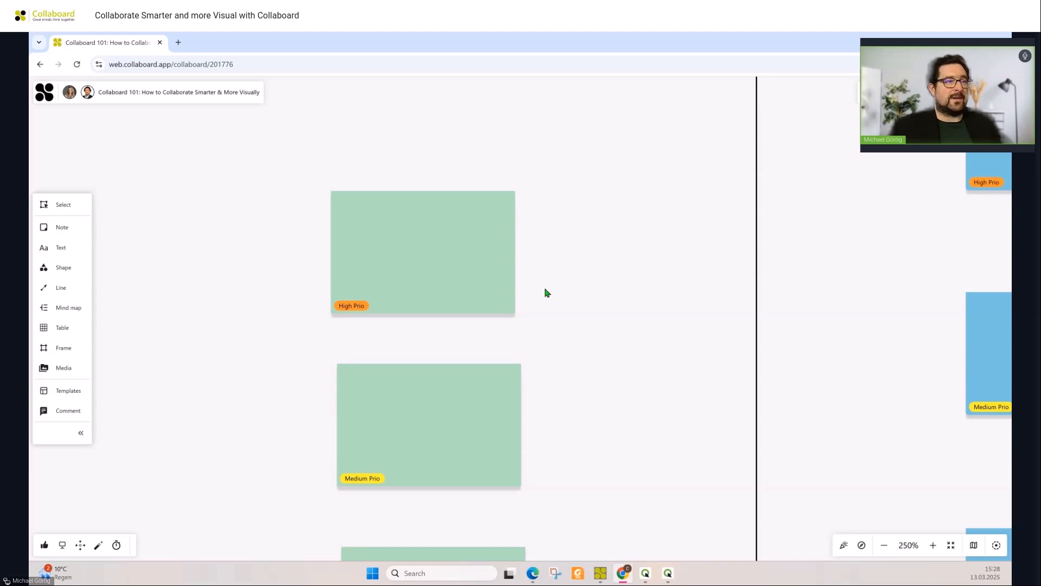
{"action": "left_click", "coordinate": [486, 268]}
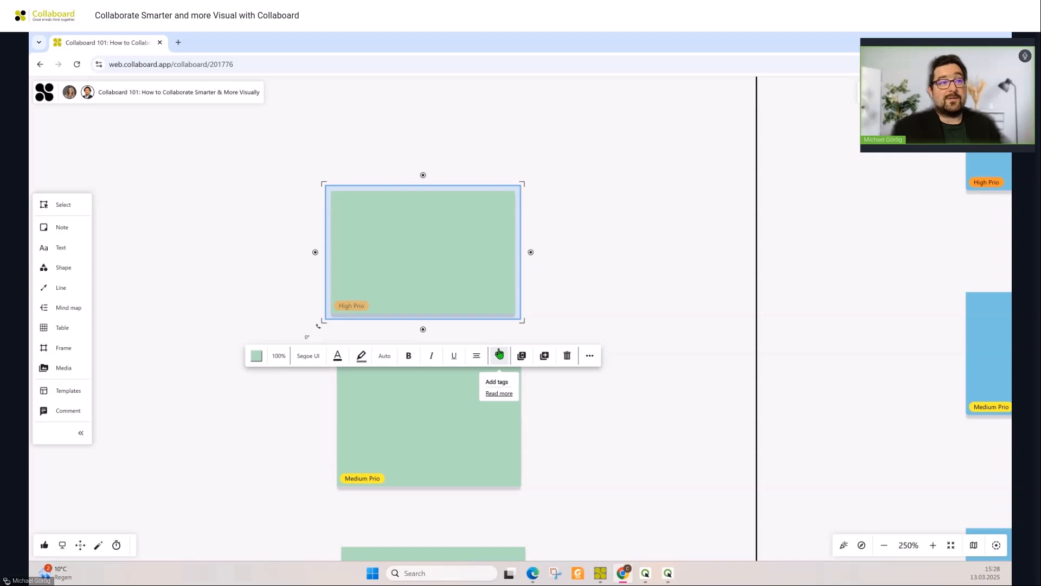
{"action": "left_click", "coordinate": [499, 354]}
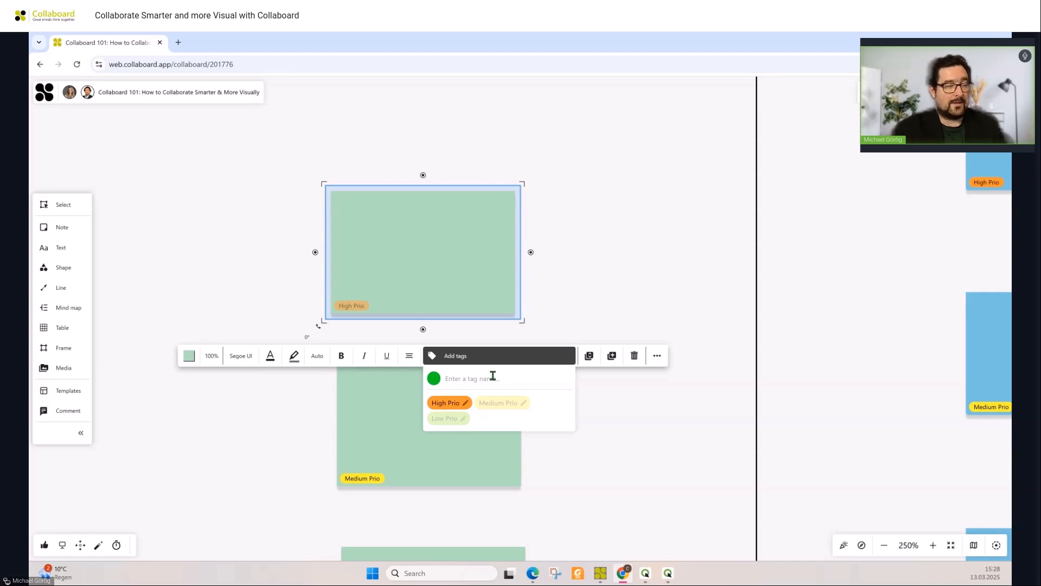
- Create a new 'Projet A' tag on the High Prio green note
{"action": "type", "text": "Projet"}
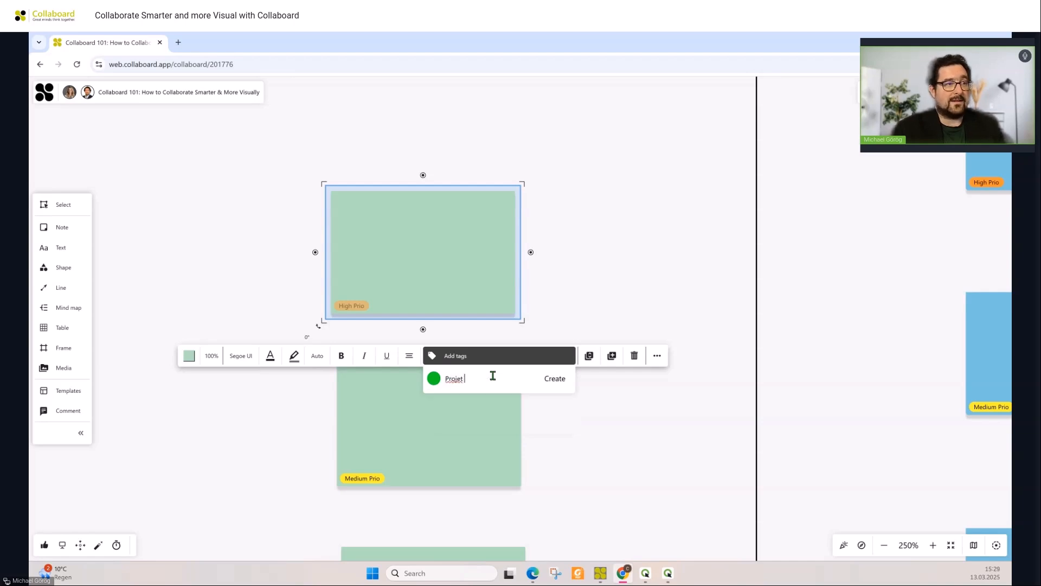
{"action": "type", "text": " A"}
{"action": "key", "text": "Return"}
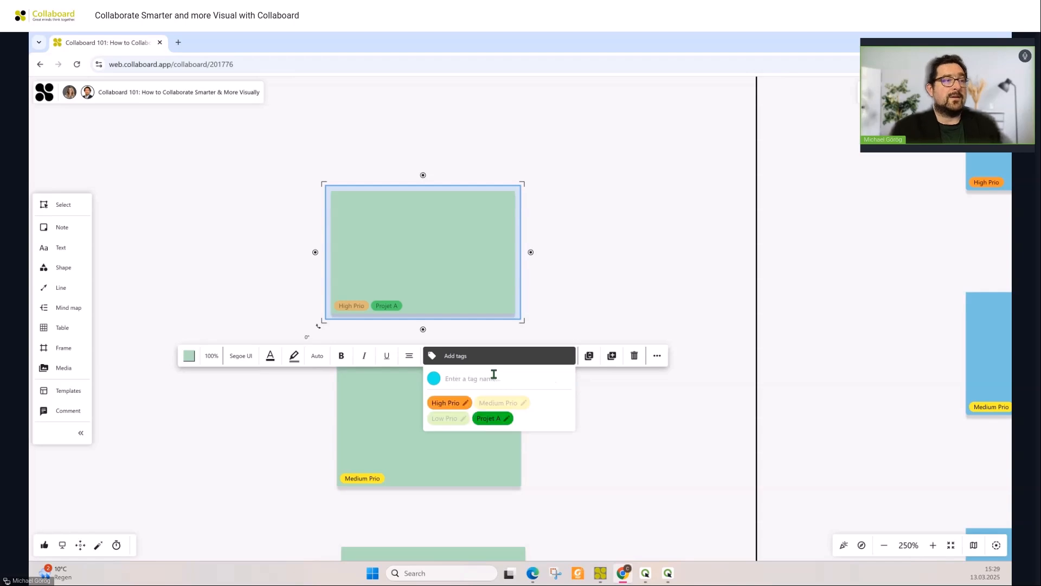
{"action": "left_click", "coordinate": [567, 311]}
- Add the Projet A tag to the Medium Prio blue note
{"action": "left_click_drag", "start_coordinate": [600, 309], "coordinate": [228, 316]}
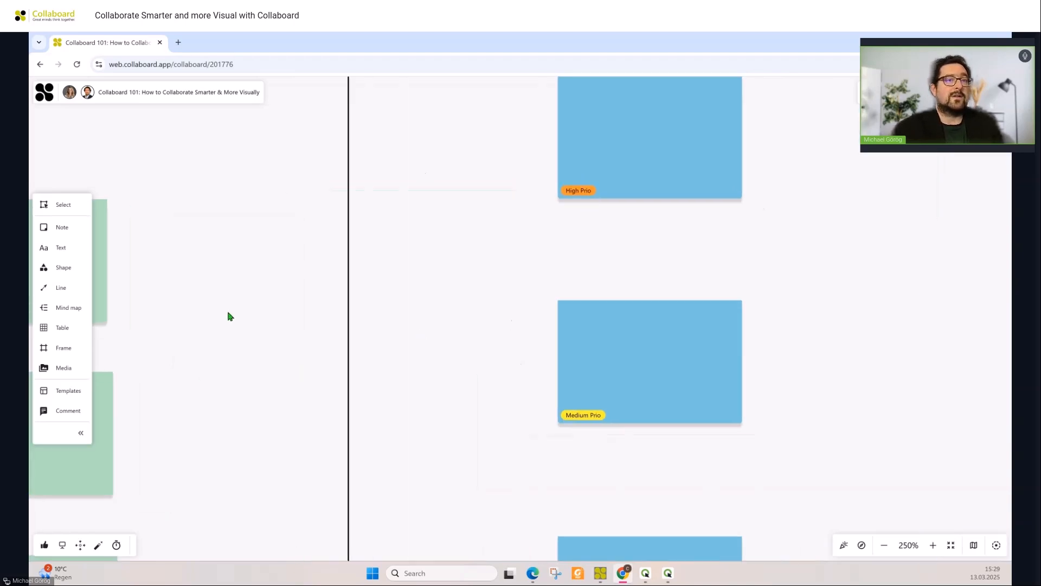
{"action": "left_click", "coordinate": [649, 356]}
{"action": "left_click", "coordinate": [721, 257]}
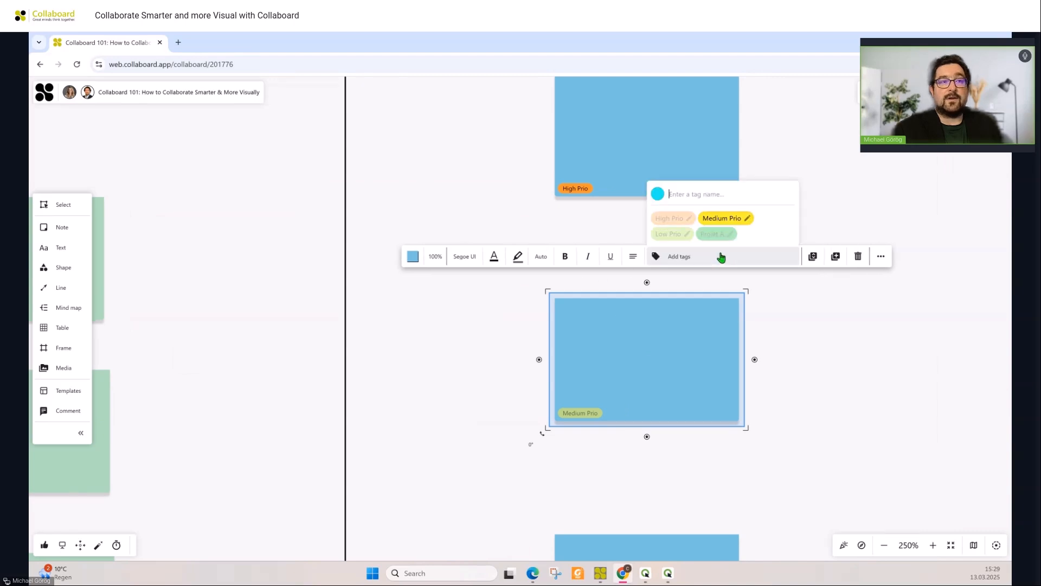
{"action": "left_click", "coordinate": [719, 233]}
{"action": "left_click", "coordinate": [806, 341]}
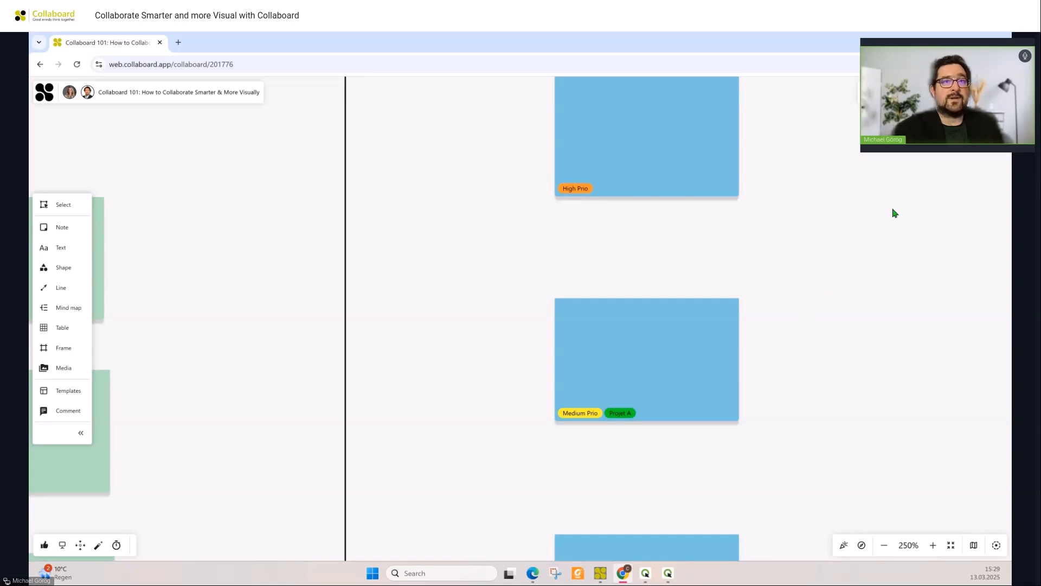
{"action": "left_click", "coordinate": [870, 92]}
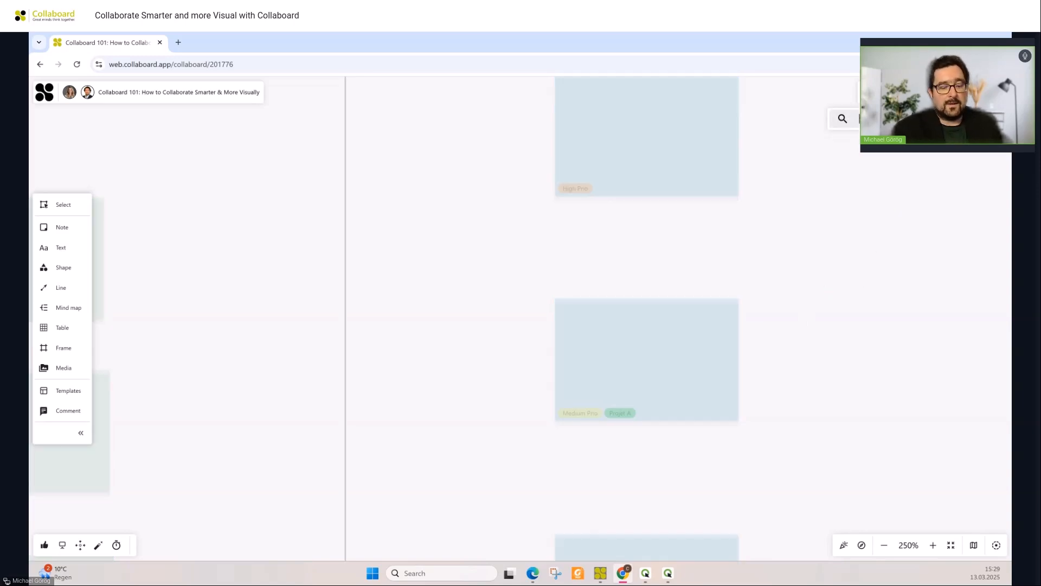
{"action": "type", "text": "hi p"}
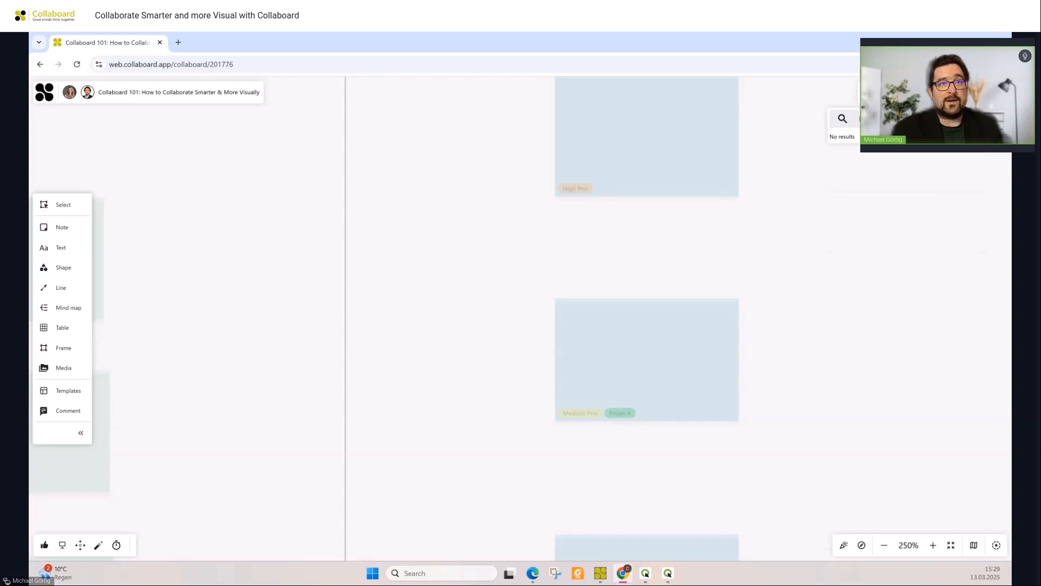
{"action": "key", "text": "BackSpace"}
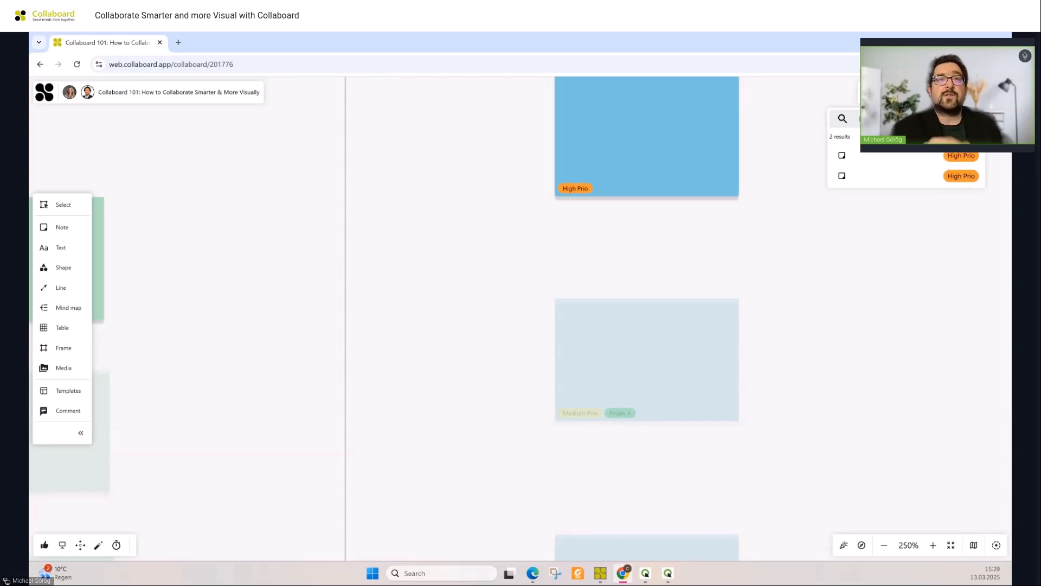
{"action": "left_click", "coordinate": [910, 158]}
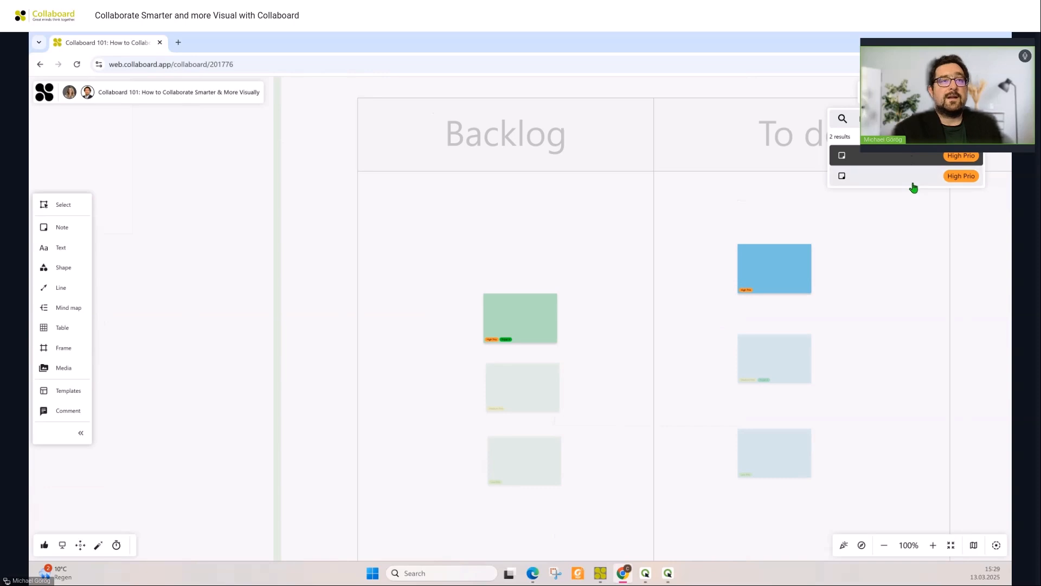
{"action": "left_click", "coordinate": [911, 178]}
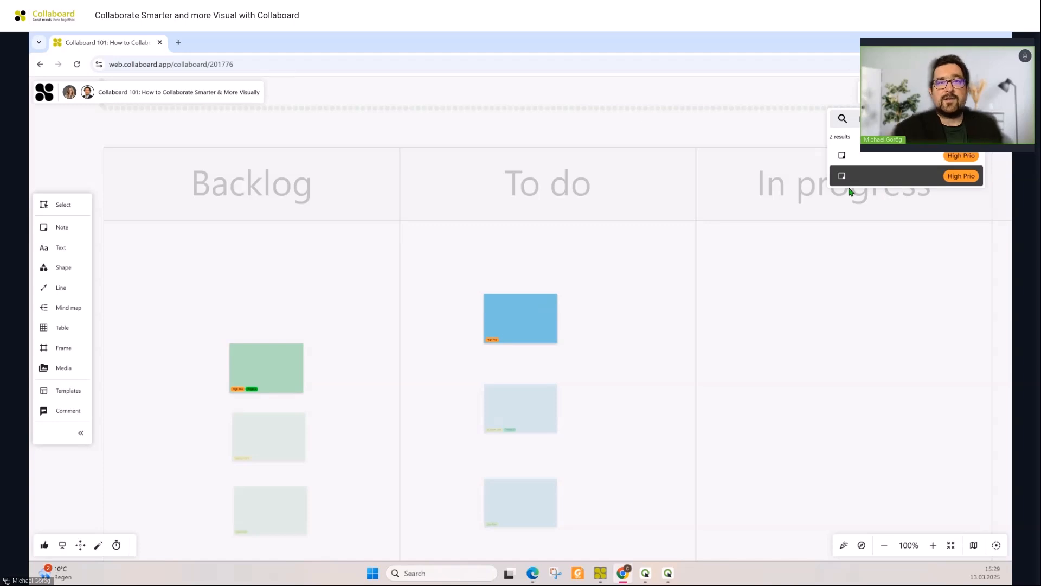
{"action": "left_click", "coordinate": [970, 119]}
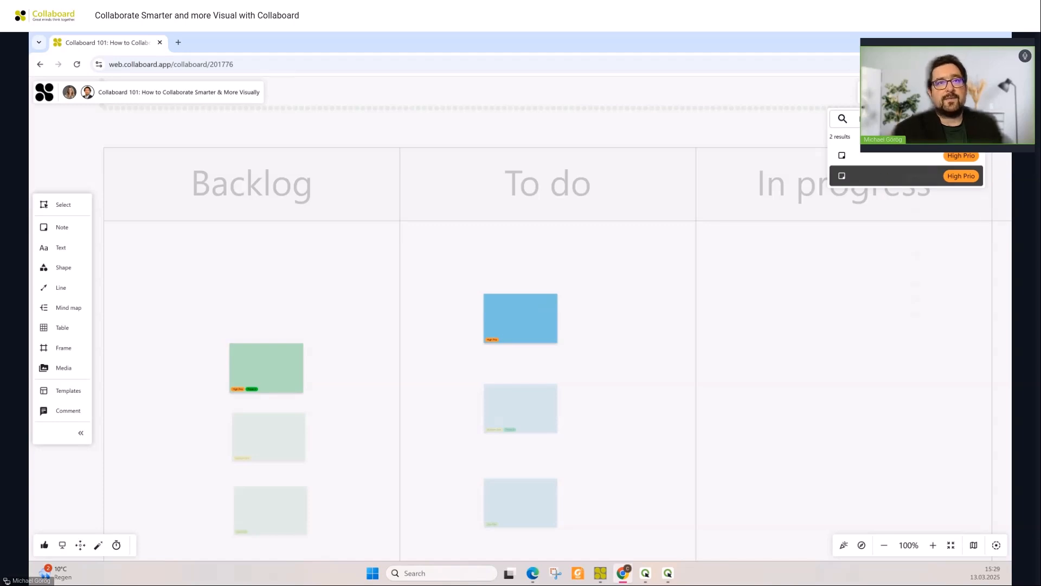
{"action": "left_click", "coordinate": [970, 119]}
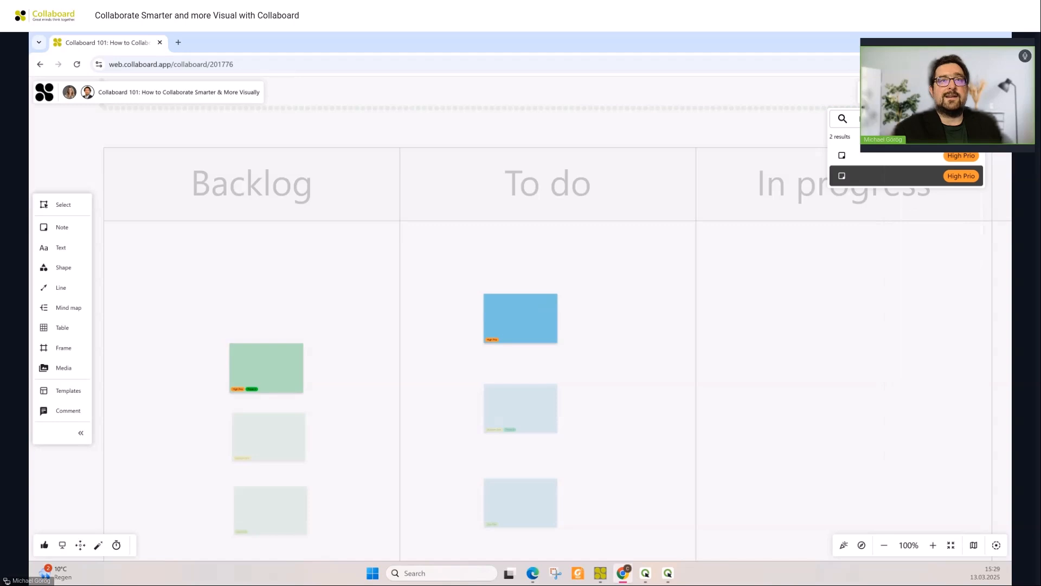
{"action": "left_click", "coordinate": [838, 274]}
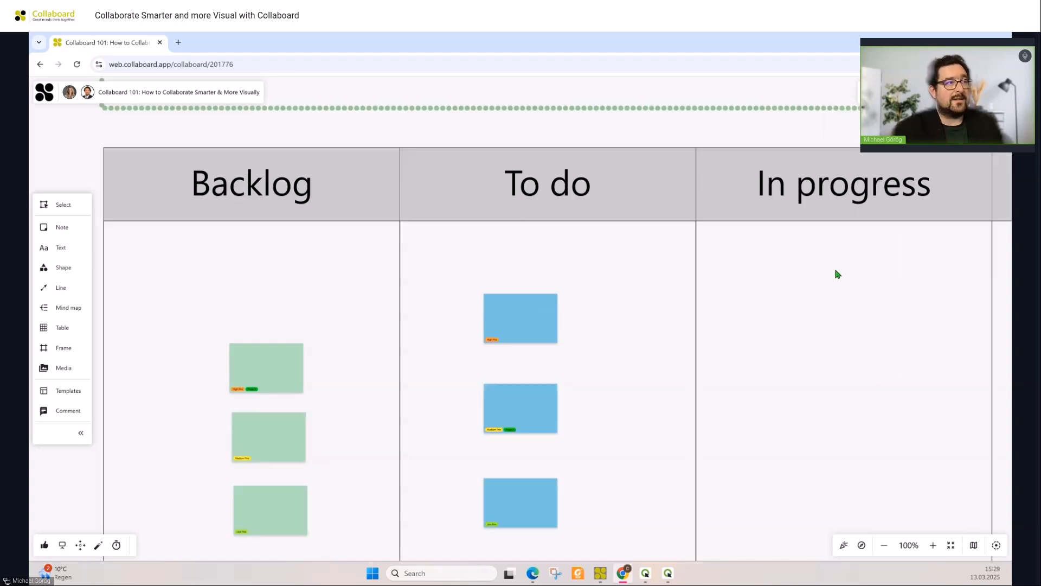
{"action": "scroll", "coordinate": [837, 274], "scroll_direction": "down", "scroll_amount": 2}
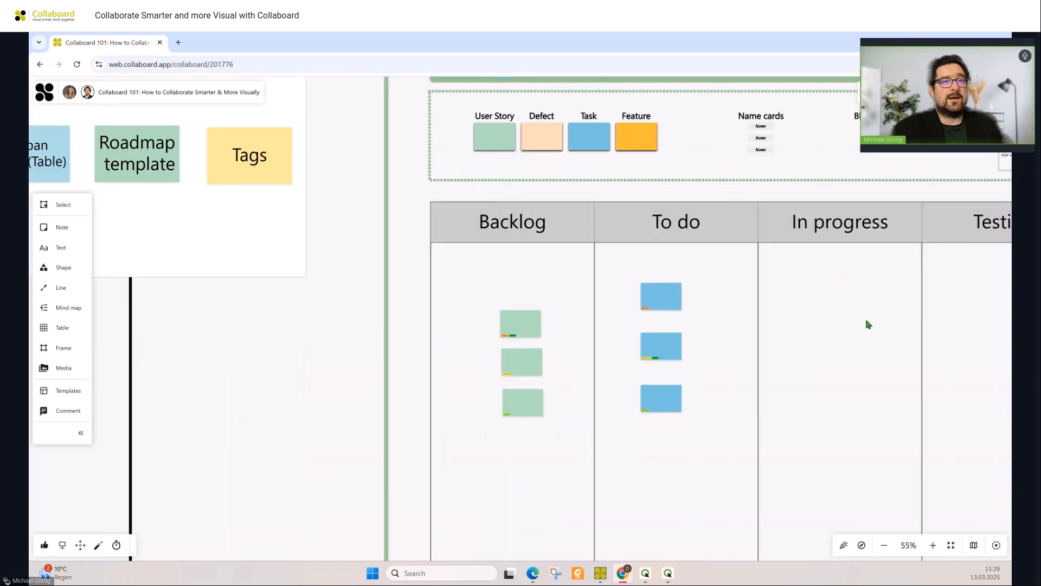
{"action": "left_click_drag", "start_coordinate": [867, 322], "coordinate": [600, 281]}
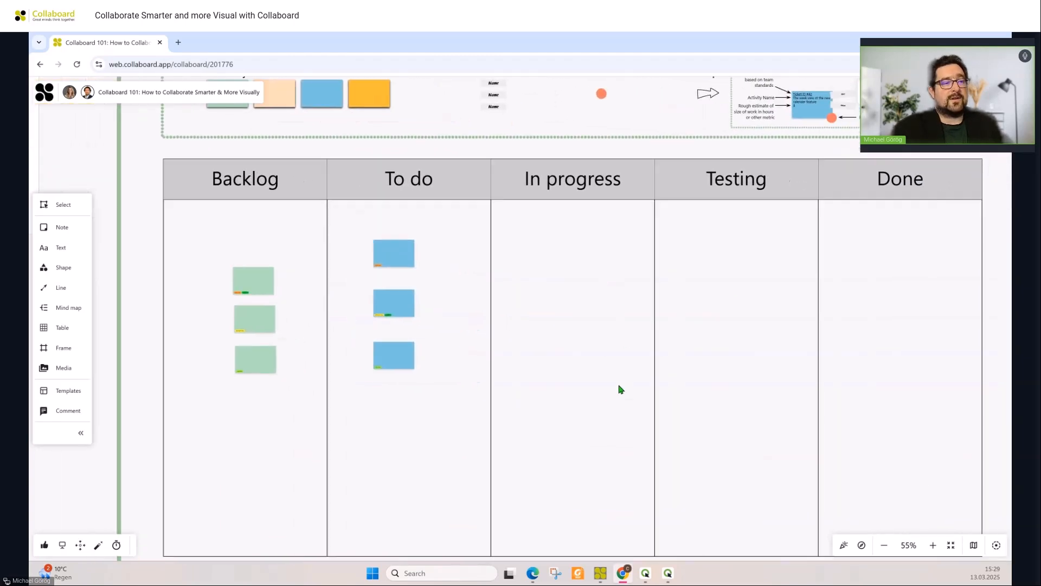
{"action": "left_click_drag", "start_coordinate": [620, 388], "coordinate": [615, 163]}
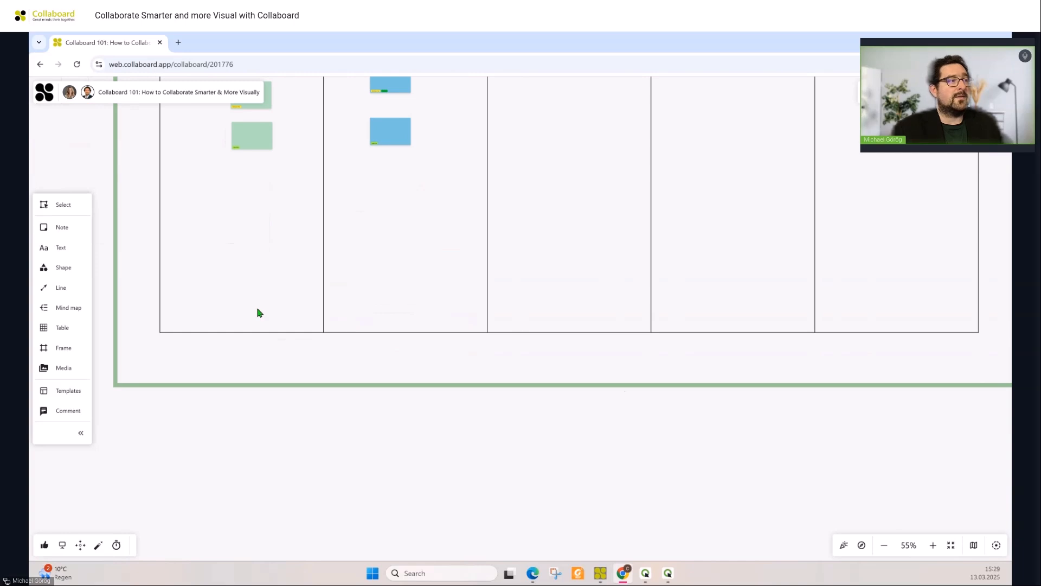
{"action": "left_click", "coordinate": [87, 327]}
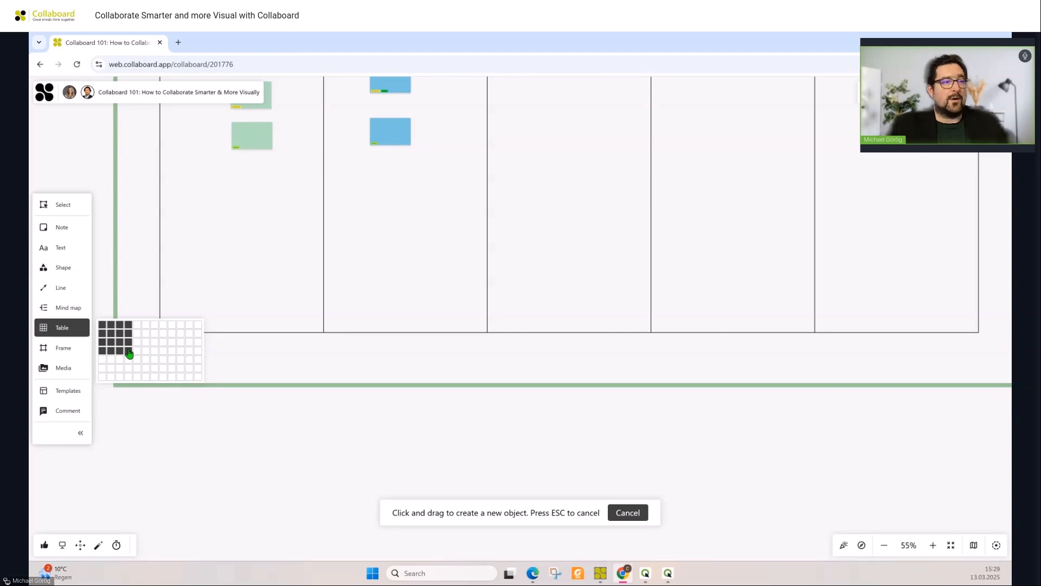
{"action": "left_click", "coordinate": [67, 334]}
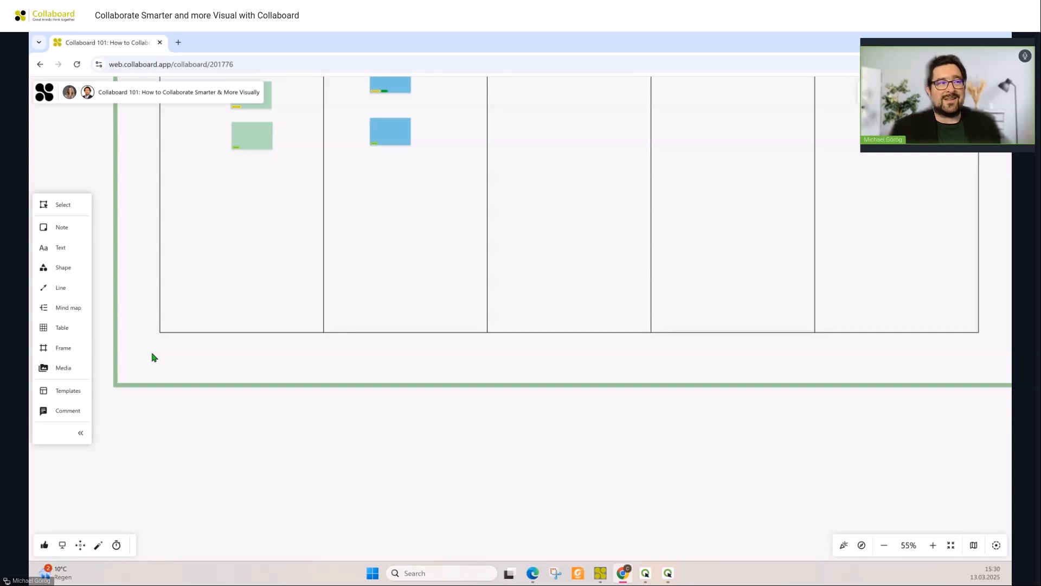
- Pan to the Roadmap frame and zoom in on its 2019–2023 milestones
{"action": "scroll", "coordinate": [358, 365], "scroll_direction": "down", "scroll_amount": 3}
{"action": "left_click_drag", "start_coordinate": [843, 377], "coordinate": [349, 412]}
{"action": "left_click_drag", "start_coordinate": [392, 341], "coordinate": [356, 428]}
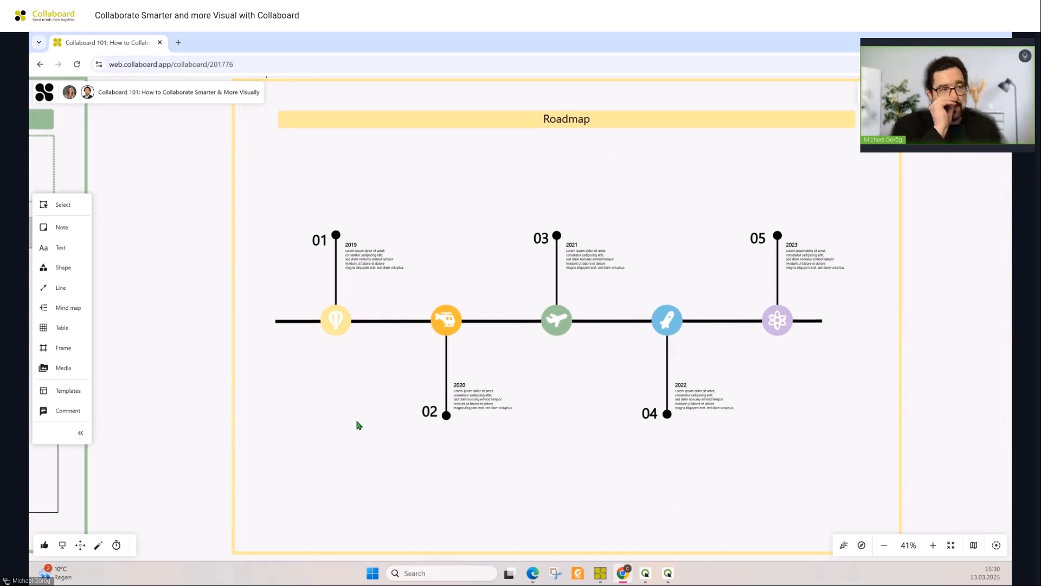
{"action": "scroll", "coordinate": [358, 425], "scroll_direction": "up", "scroll_amount": 3}
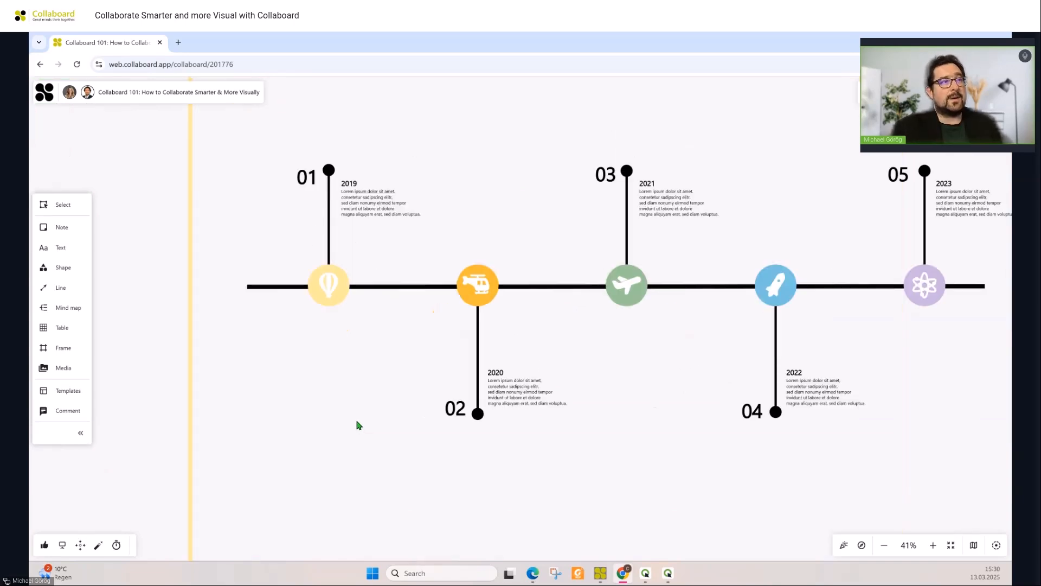
{"action": "left_click_drag", "start_coordinate": [541, 228], "coordinate": [463, 264]}
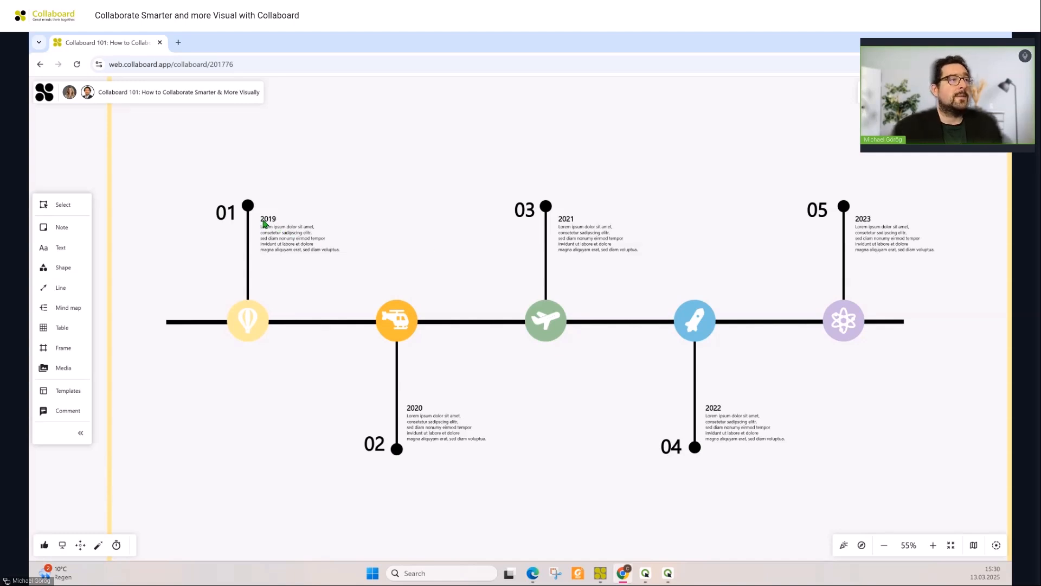
- Change milestone 01's year from 2019 to 2025
{"action": "left_click", "coordinate": [58, 212]}
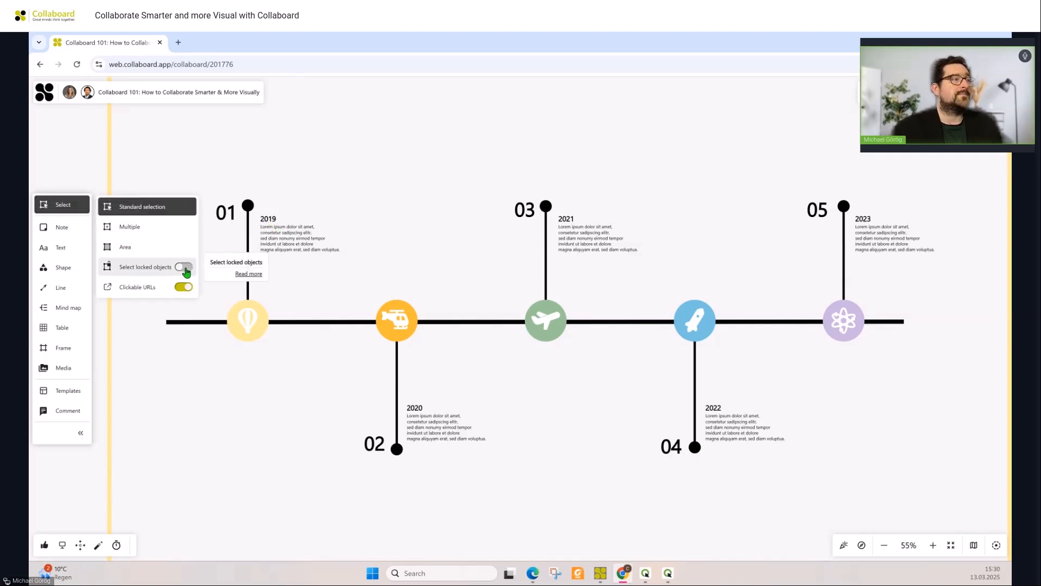
{"action": "left_click", "coordinate": [270, 224]}
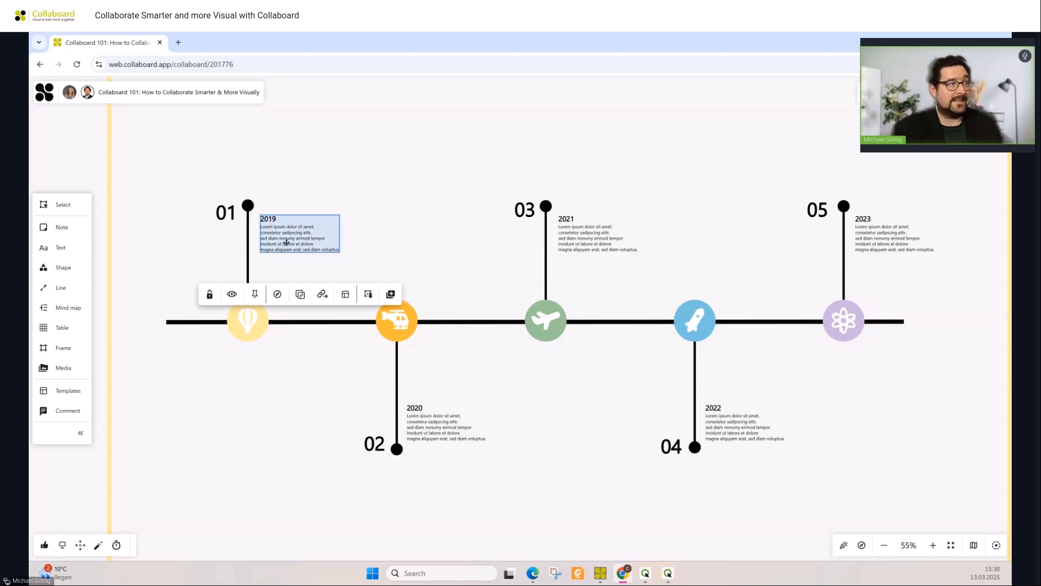
{"action": "left_click", "coordinate": [209, 294]}
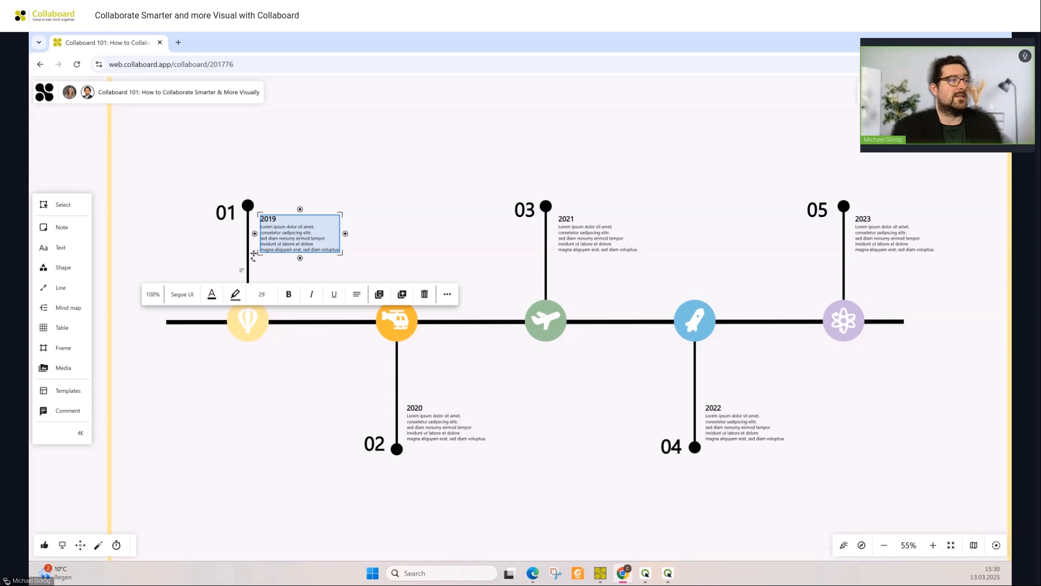
{"action": "scroll", "coordinate": [254, 253], "scroll_direction": "up", "scroll_amount": 2}
{"action": "left_click", "coordinate": [287, 213]}
{"action": "key", "text": "BackSpace"}
{"action": "key", "text": "BackSpace"}
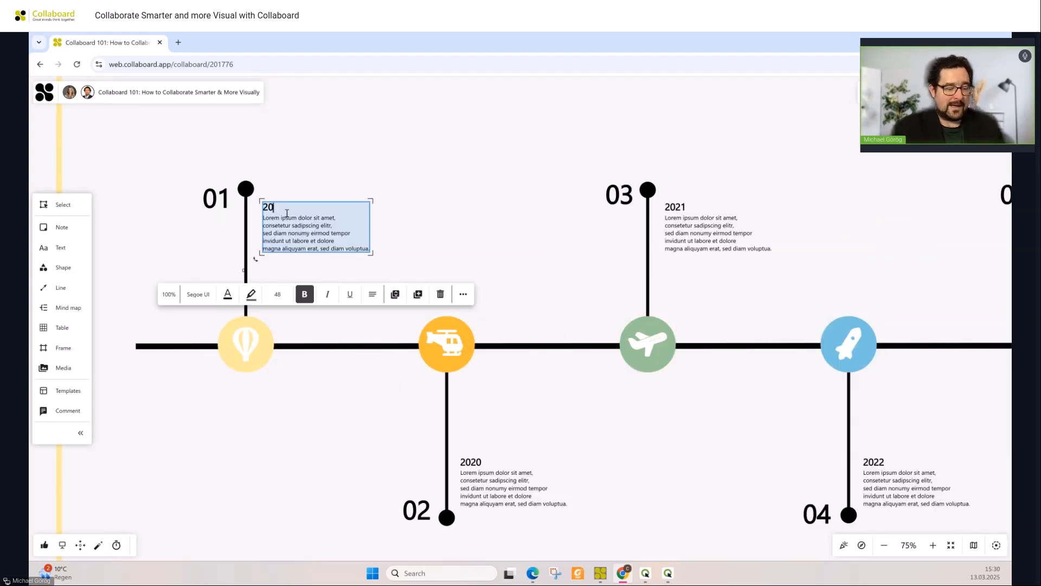
{"action": "type", "text": "25"}
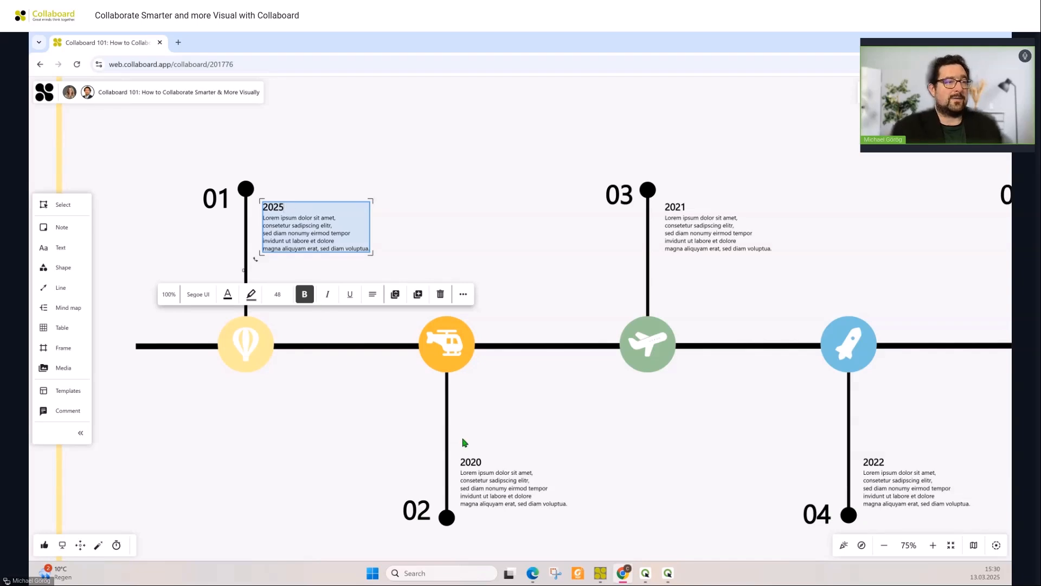
- Unlock milestone 02's text and change its year from 2020 to 2026
{"action": "left_click", "coordinate": [474, 460]}
{"action": "left_click", "coordinate": [475, 461]}
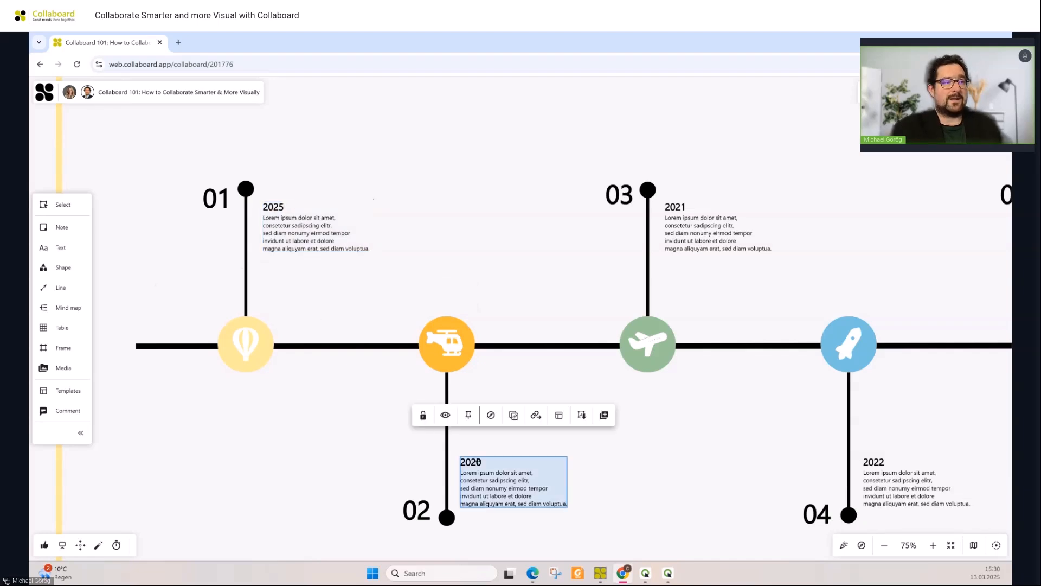
{"action": "left_click", "coordinate": [424, 416]}
{"action": "double_click", "coordinate": [480, 465]}
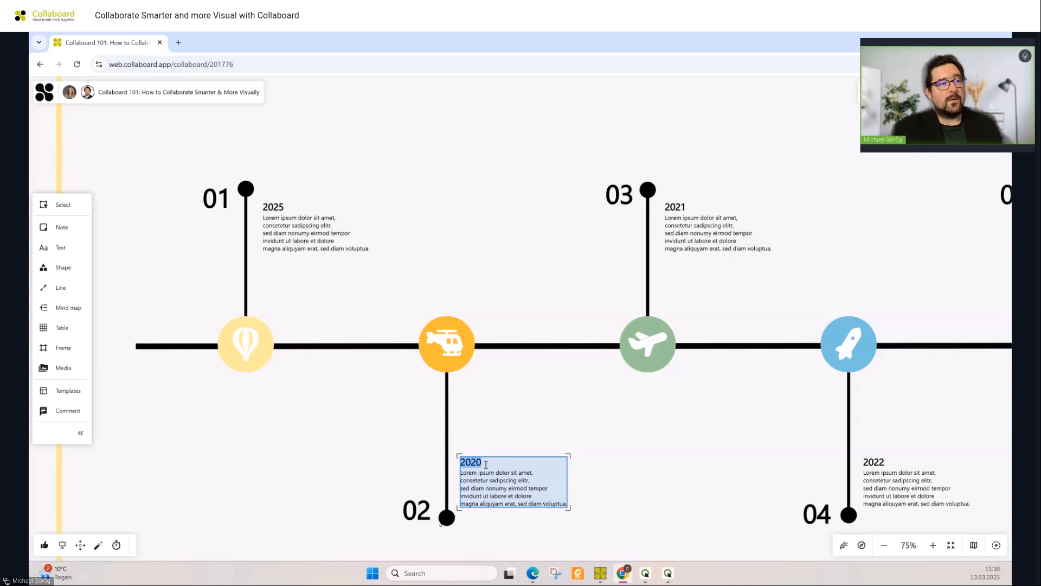
{"action": "key", "text": "BackSpace"}
{"action": "type", "text": "6"}
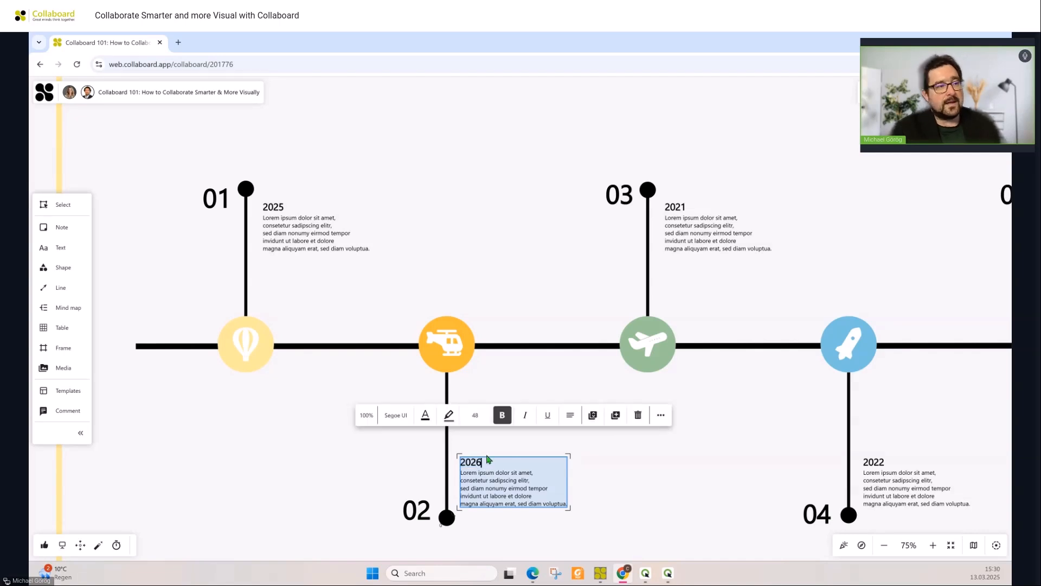
{"action": "left_click", "coordinate": [508, 290]}
{"action": "scroll", "coordinate": [508, 290], "scroll_direction": "down", "scroll_amount": 5}
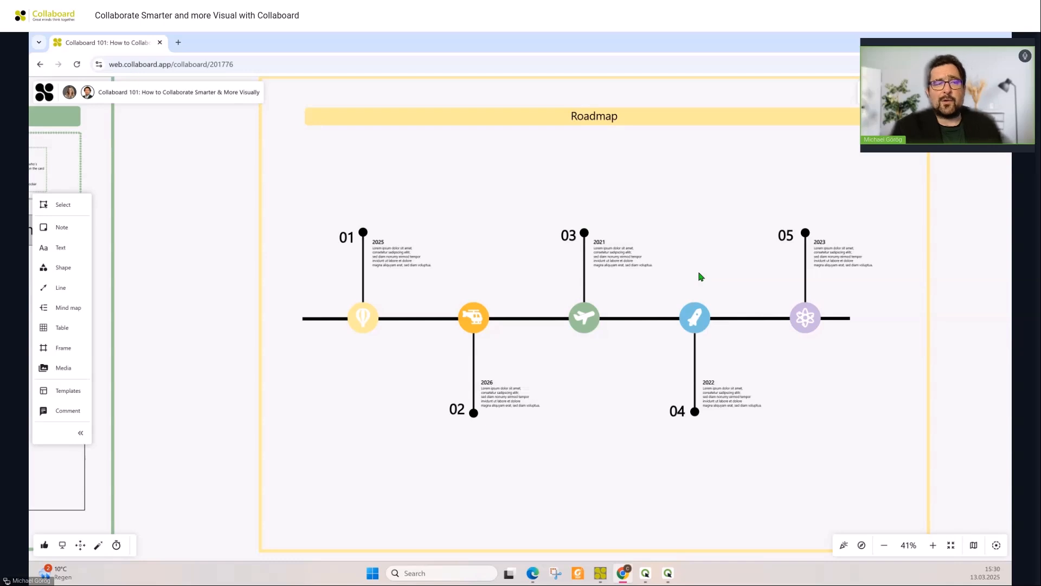
- Widen the Roadmap frame by dragging its right edge outward
{"action": "left_click_drag", "start_coordinate": [701, 277], "coordinate": [616, 263]}
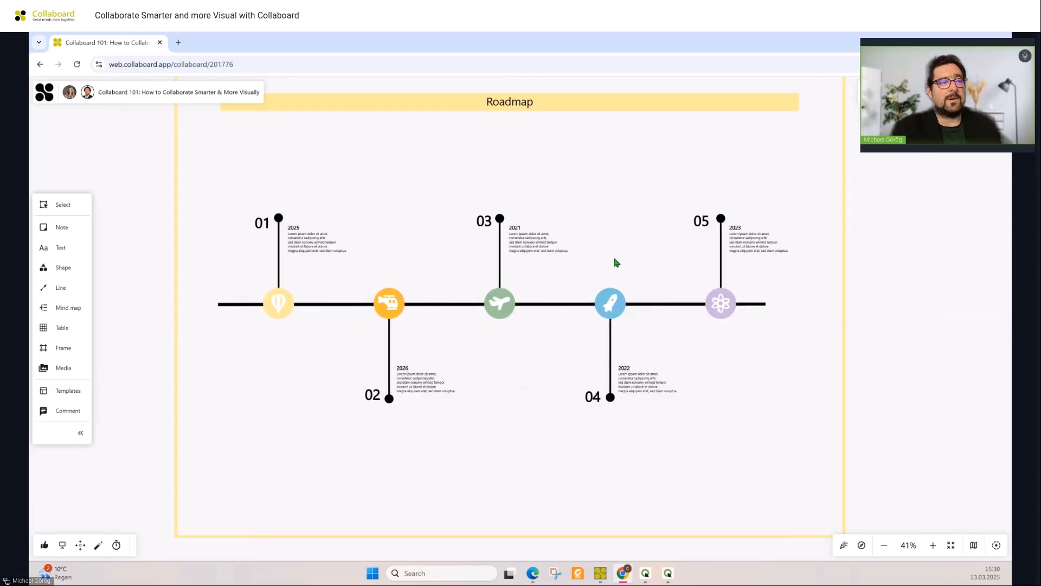
{"action": "left_click", "coordinate": [843, 290]}
{"action": "left_click_drag", "start_coordinate": [844, 299], "coordinate": [1012, 303]}
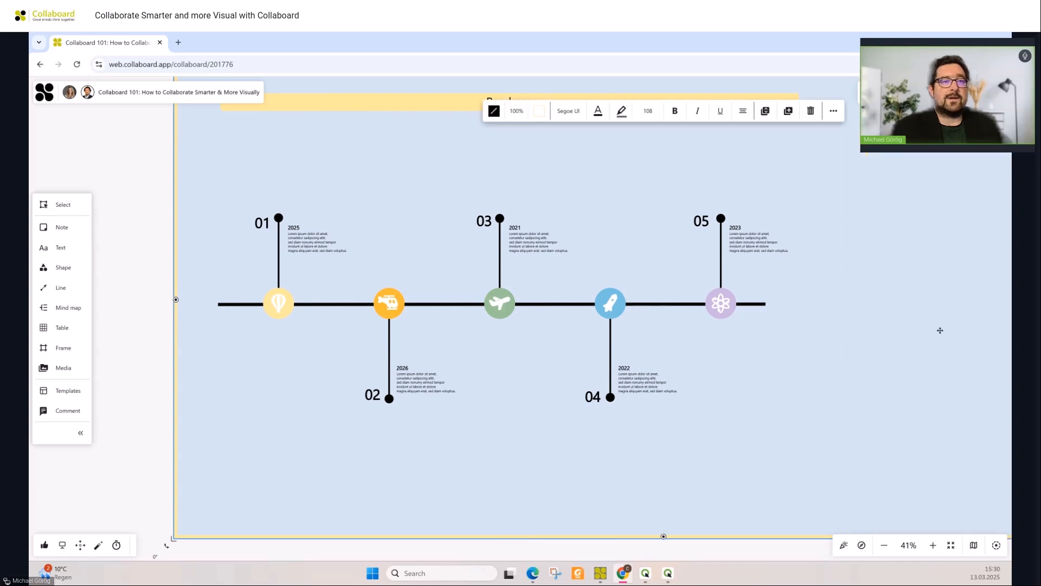
{"action": "scroll", "coordinate": [856, 323], "scroll_direction": "down", "scroll_amount": 3}
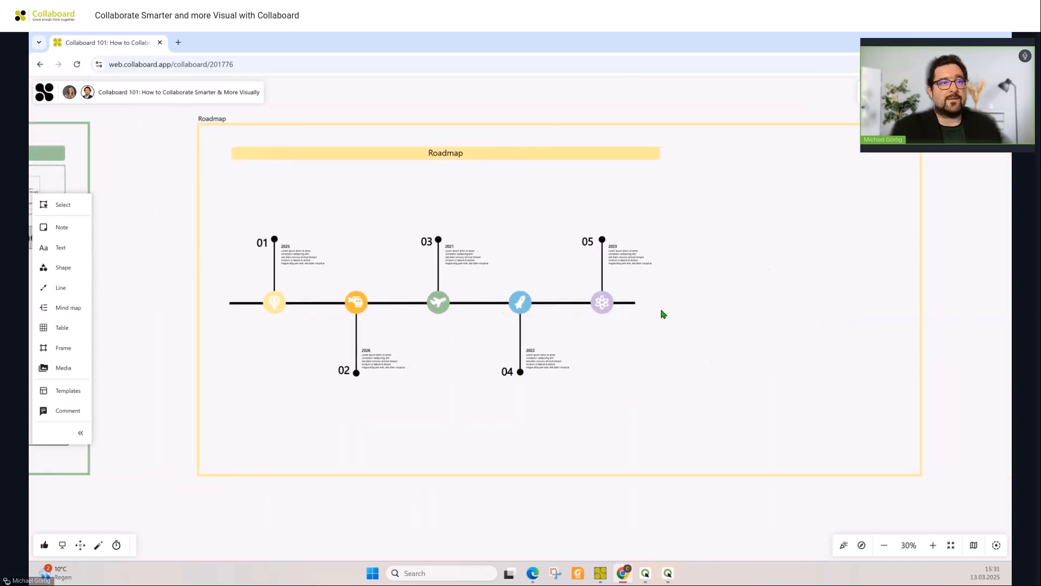
- Drag the timeline line's right endpoint well past milestone 05
{"action": "left_click", "coordinate": [663, 313]}
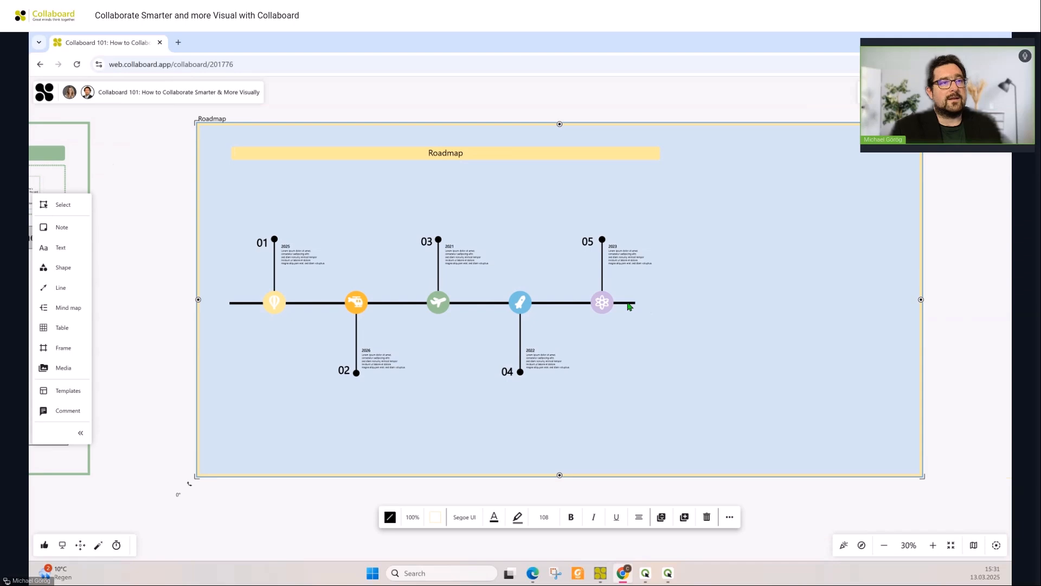
{"action": "left_click", "coordinate": [628, 303]}
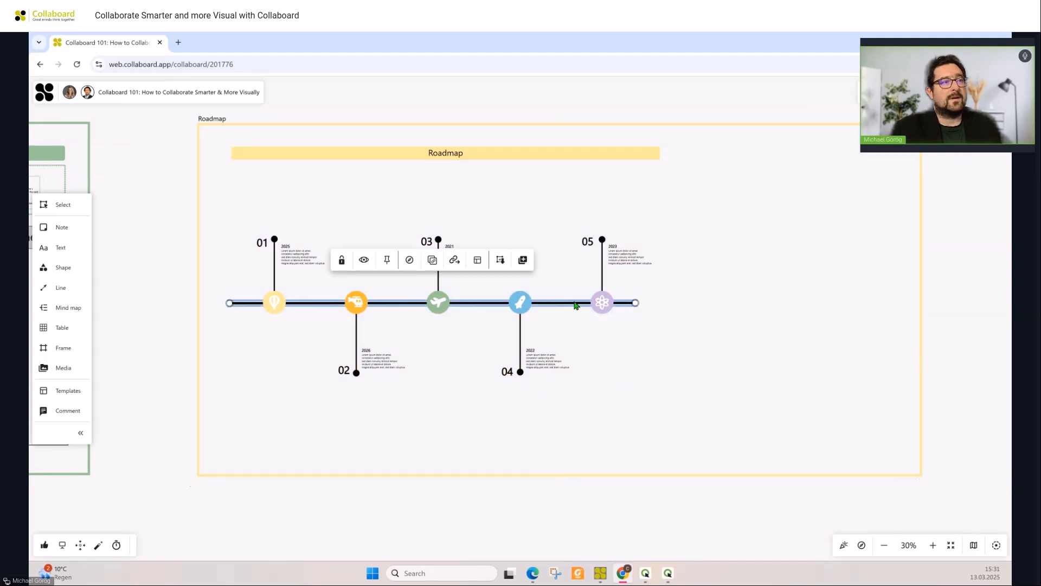
{"action": "left_click", "coordinate": [545, 304]}
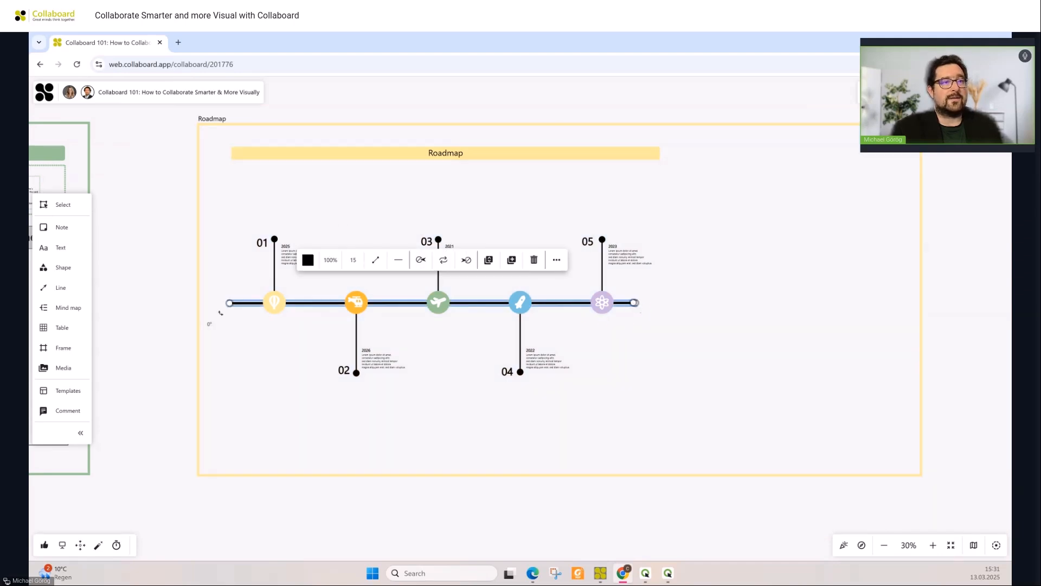
{"action": "left_click_drag", "start_coordinate": [634, 302], "coordinate": [860, 304]}
{"action": "left_click", "coordinate": [963, 293]}
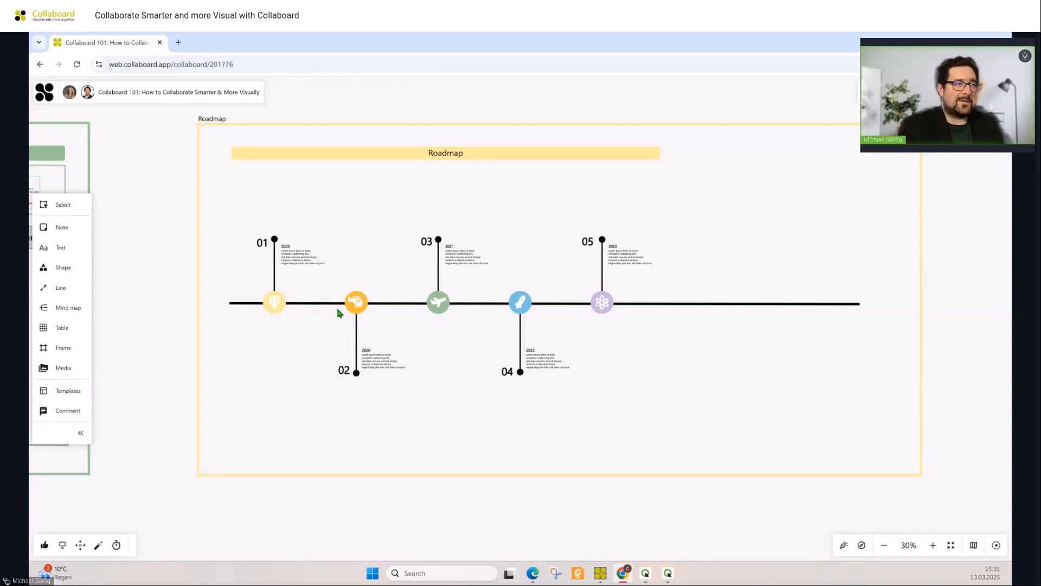
- Zoom out to the whole board overview showing Kanban, Roadmap and opening slides
{"action": "scroll", "coordinate": [290, 336], "scroll_direction": "down", "scroll_amount": 3}
{"action": "left_click_drag", "start_coordinate": [205, 247], "coordinate": [802, 271]}
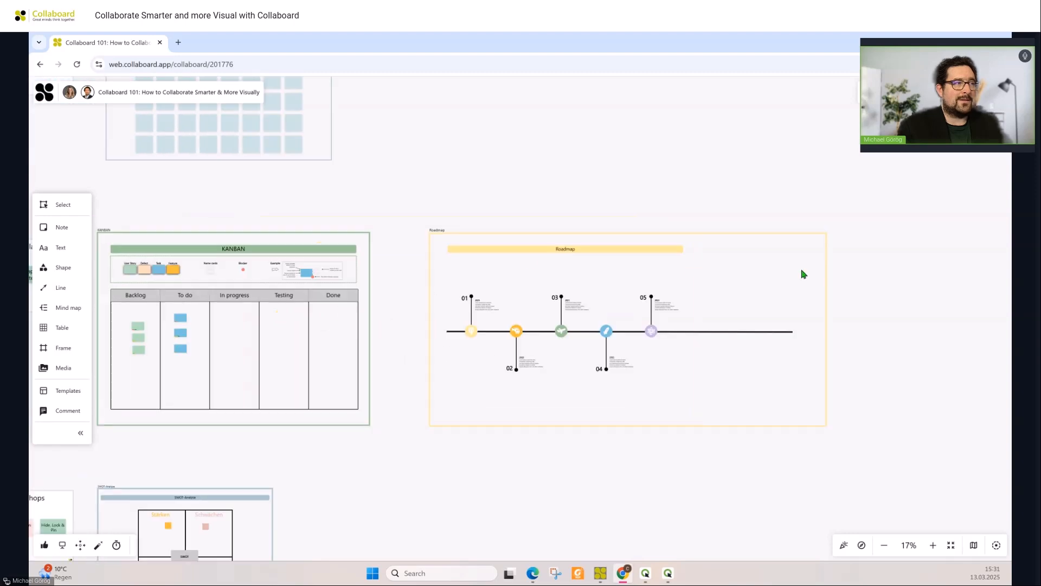
{"action": "left_click_drag", "start_coordinate": [201, 298], "coordinate": [542, 305]}
{"action": "scroll", "coordinate": [323, 285], "scroll_direction": "down", "scroll_amount": 3}
{"action": "left_click_drag", "start_coordinate": [257, 271], "coordinate": [692, 434]}
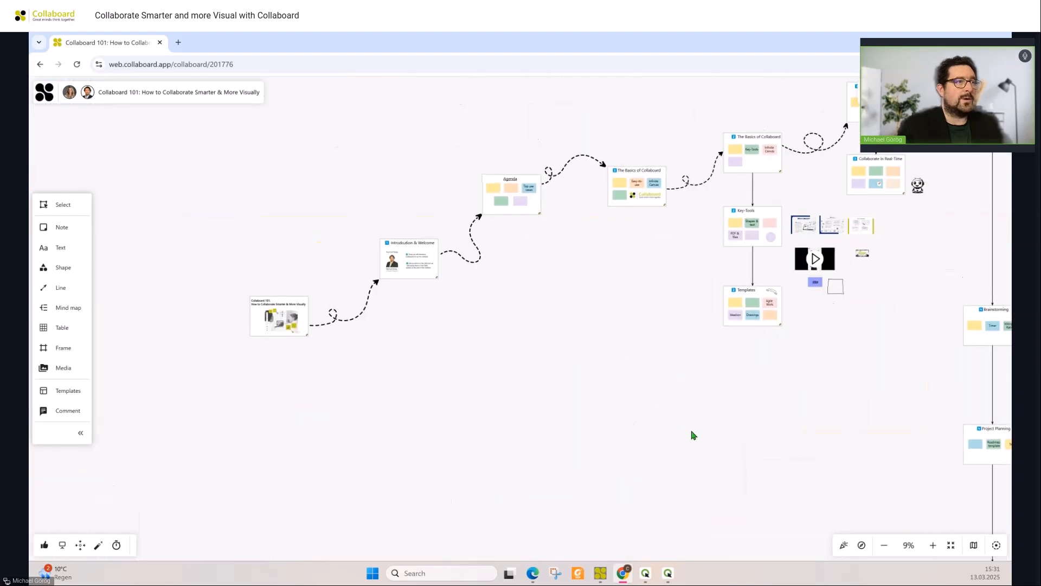
{"action": "left_click_drag", "start_coordinate": [581, 331], "coordinate": [575, 394]}
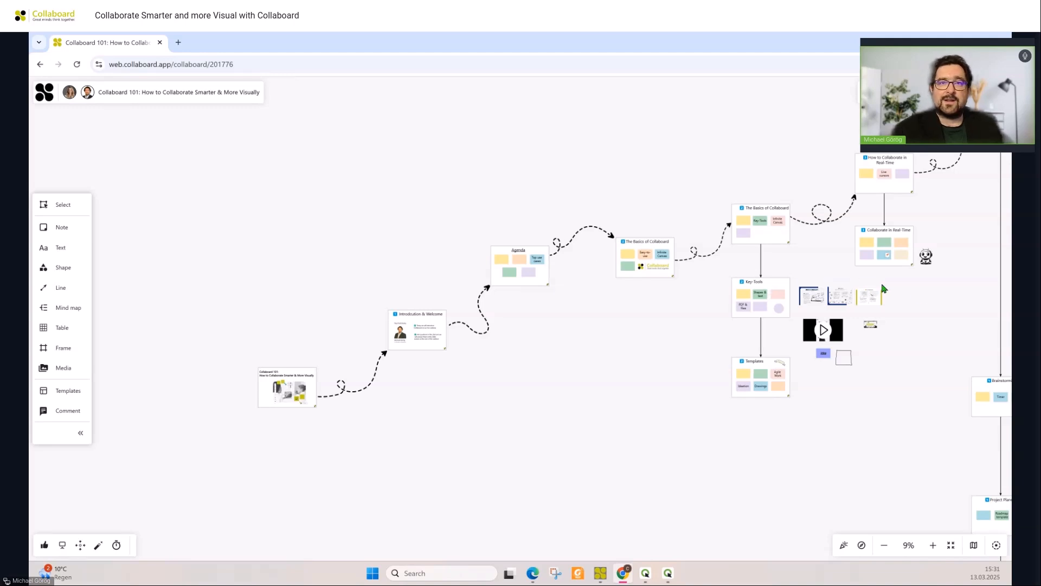
- Pan past Project Planning and zoom in on the Workshops frame
{"action": "left_click_drag", "start_coordinate": [911, 318], "coordinate": [795, 279]}
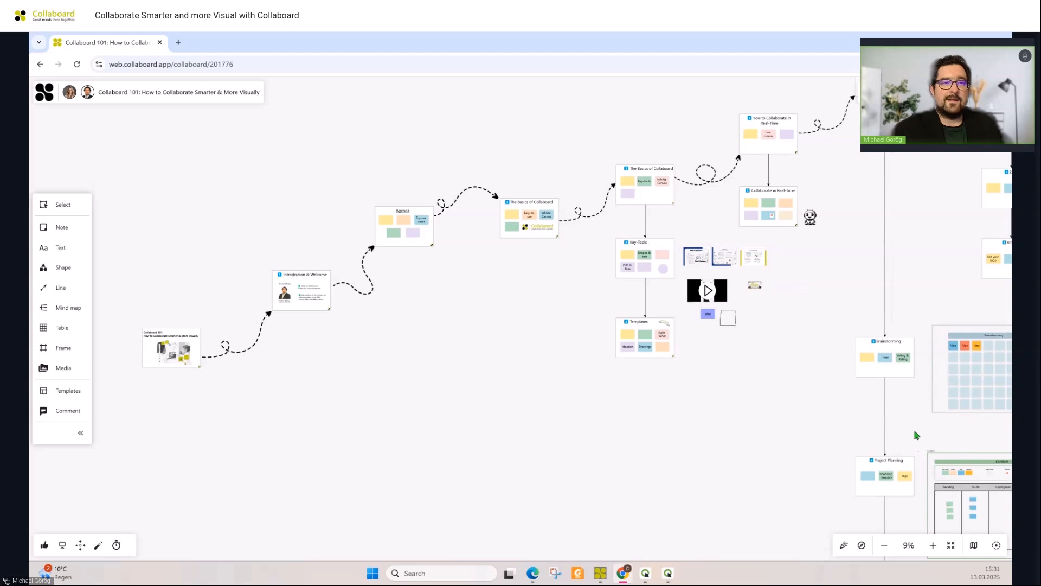
{"action": "scroll", "coordinate": [914, 432], "scroll_direction": "up", "scroll_amount": 5}
{"action": "scroll", "coordinate": [871, 403], "scroll_direction": "up", "scroll_amount": 3}
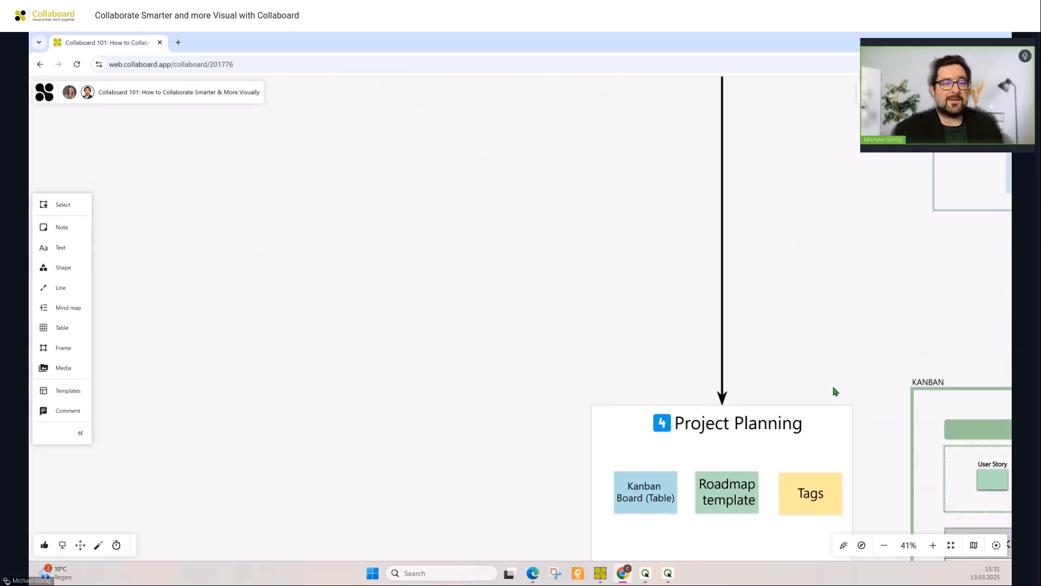
{"action": "left_click_drag", "start_coordinate": [834, 390], "coordinate": [786, 209]}
{"action": "left_click_drag", "start_coordinate": [808, 497], "coordinate": [793, 165]}
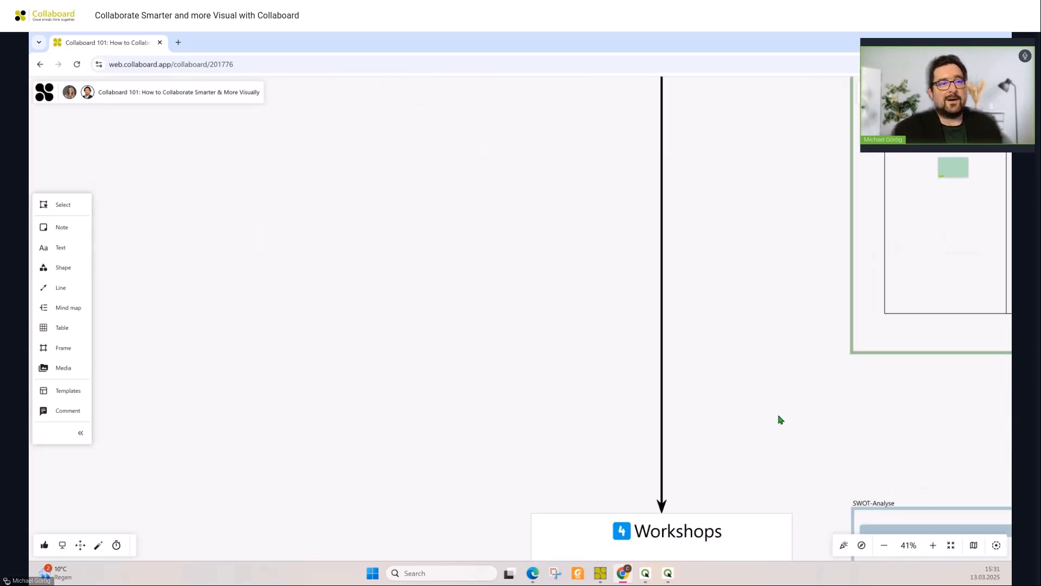
{"action": "left_click_drag", "start_coordinate": [774, 427], "coordinate": [730, 218]}
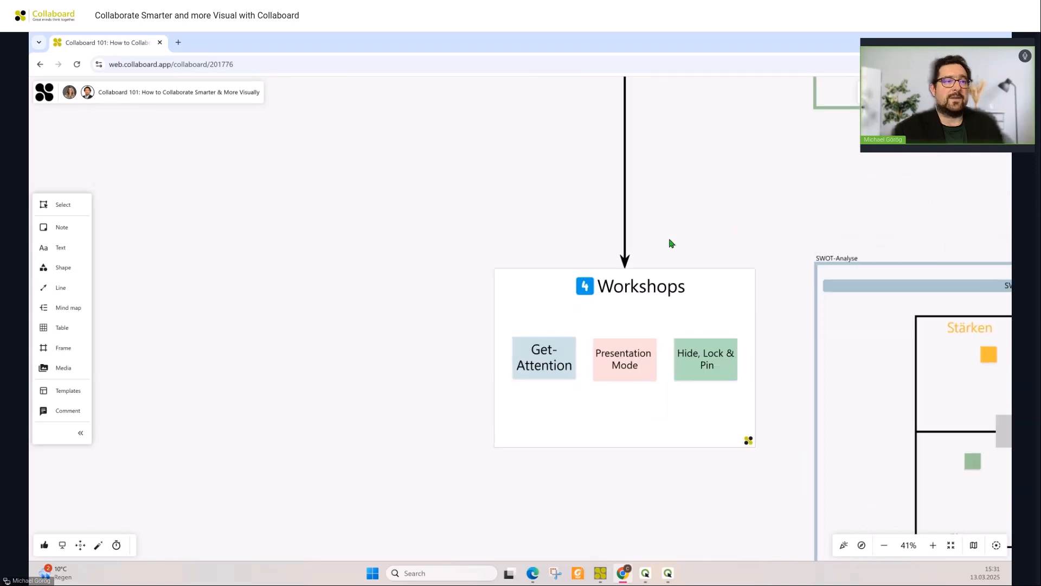
{"action": "scroll", "coordinate": [670, 241], "scroll_direction": "up", "scroll_amount": 2}
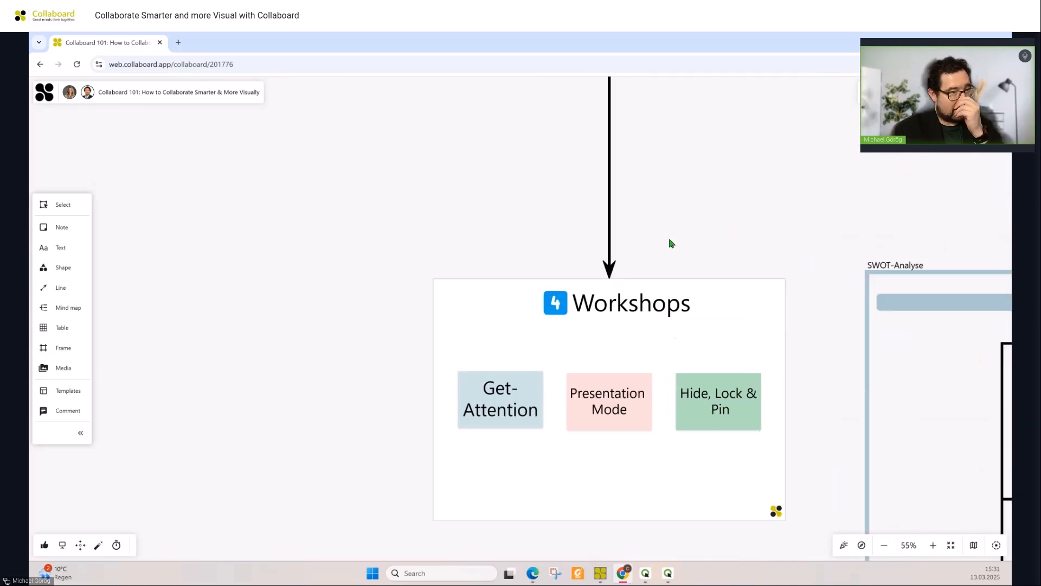
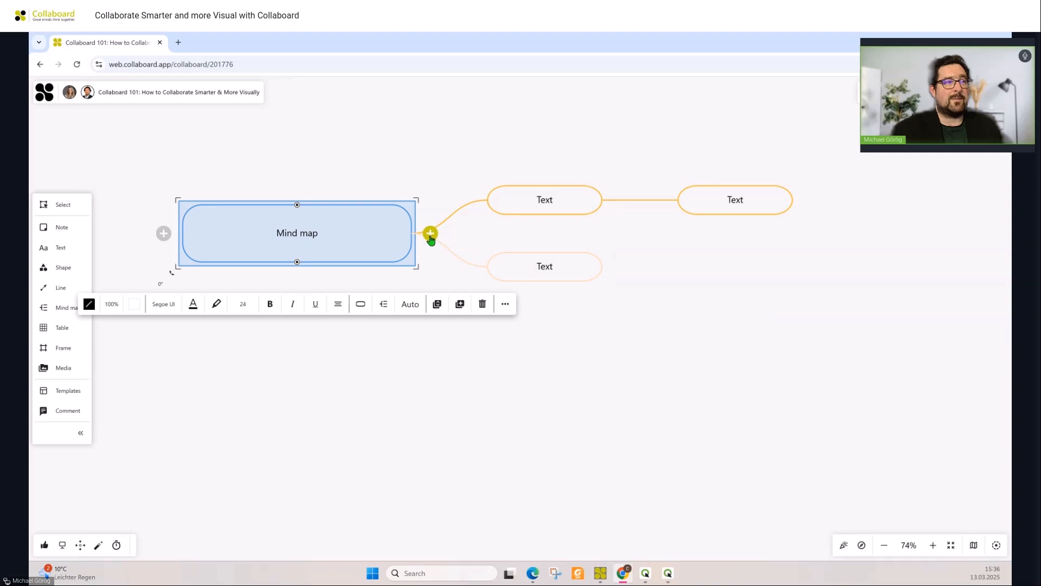
- Add Text branches to the mind map root until there are five, with sub-nodes on the bottom branch
{"action": "left_click", "coordinate": [430, 233]}
{"action": "left_click", "coordinate": [405, 253]}
{"action": "left_click", "coordinate": [430, 233]}
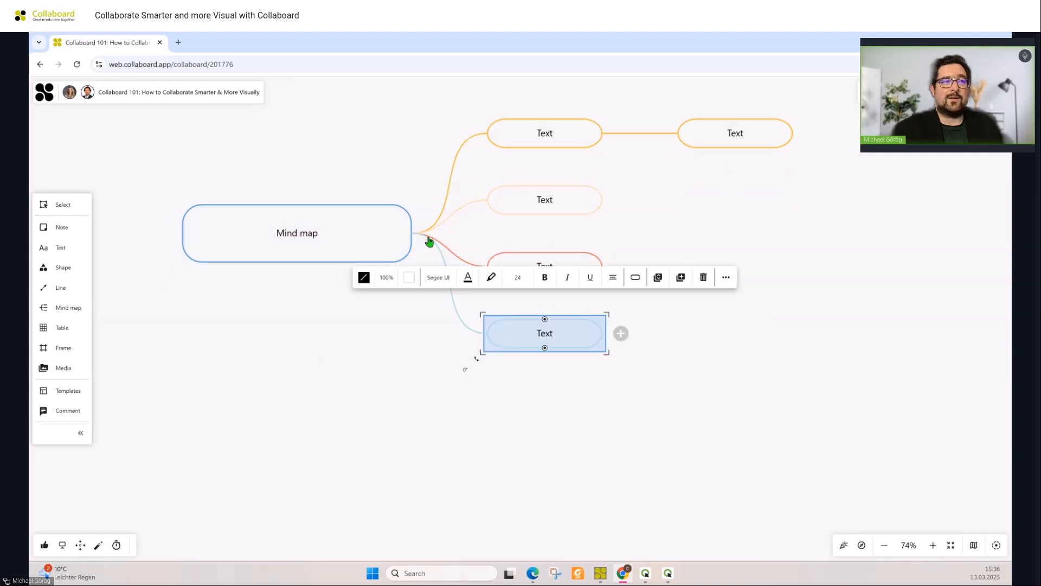
{"action": "left_click", "coordinate": [427, 190]}
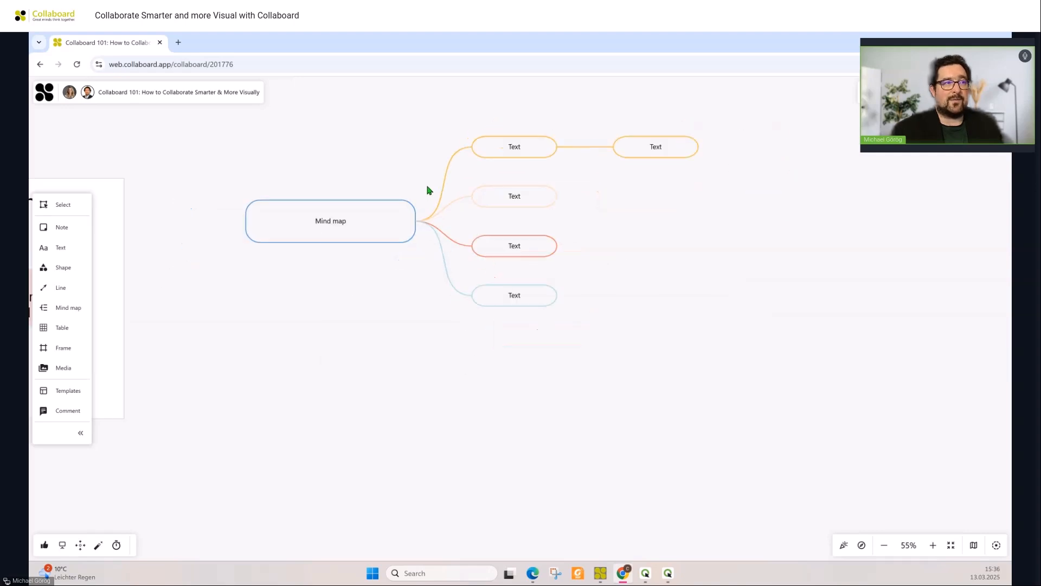
{"action": "left_click_drag", "start_coordinate": [428, 191], "coordinate": [441, 210]}
{"action": "left_click", "coordinate": [496, 222]}
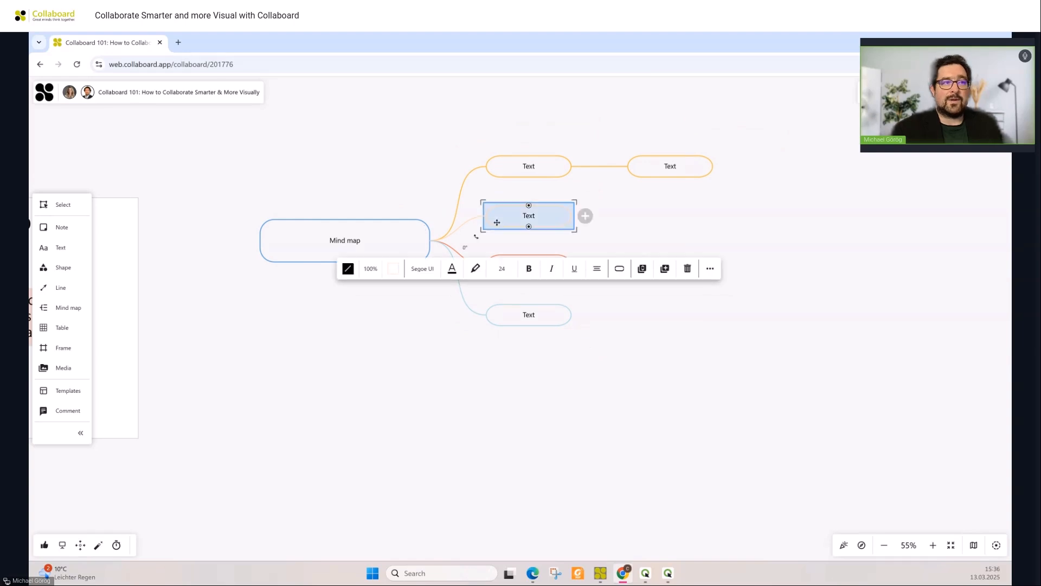
{"action": "key", "text": "Return"}
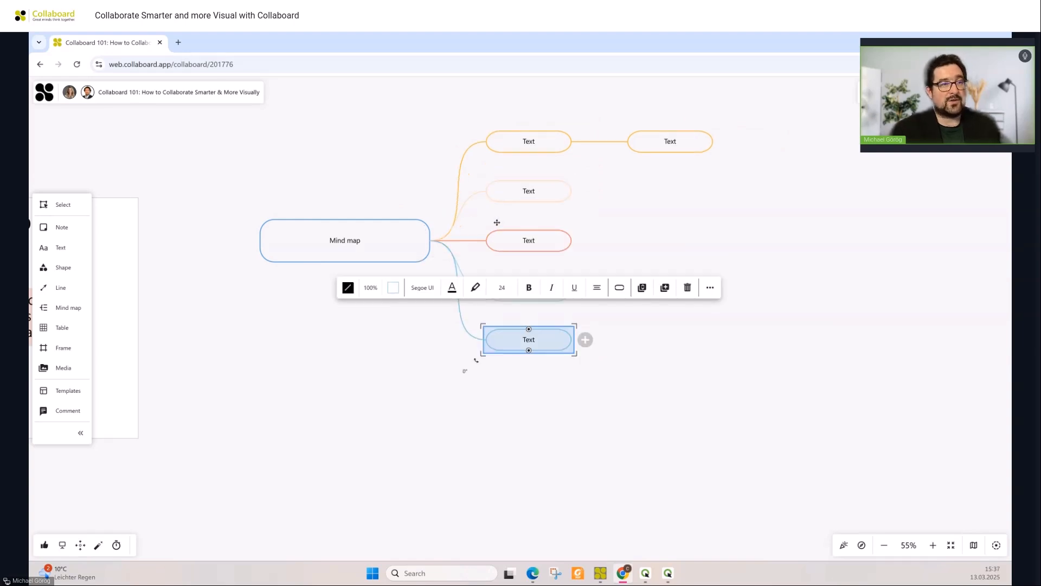
{"action": "key", "text": "Tab"}
{"action": "key", "text": "Tab"}
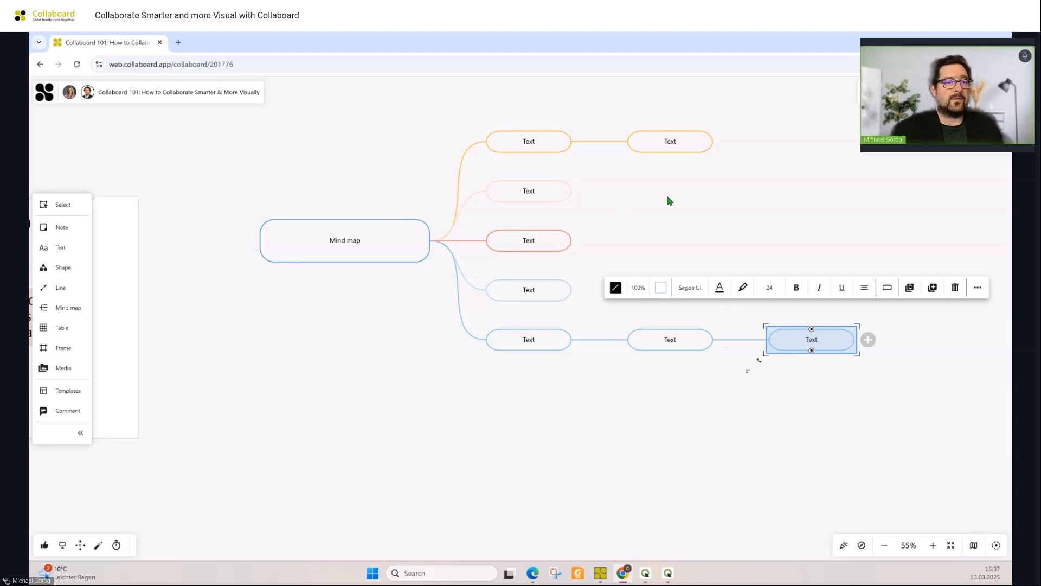
{"action": "key", "text": "Escape"}
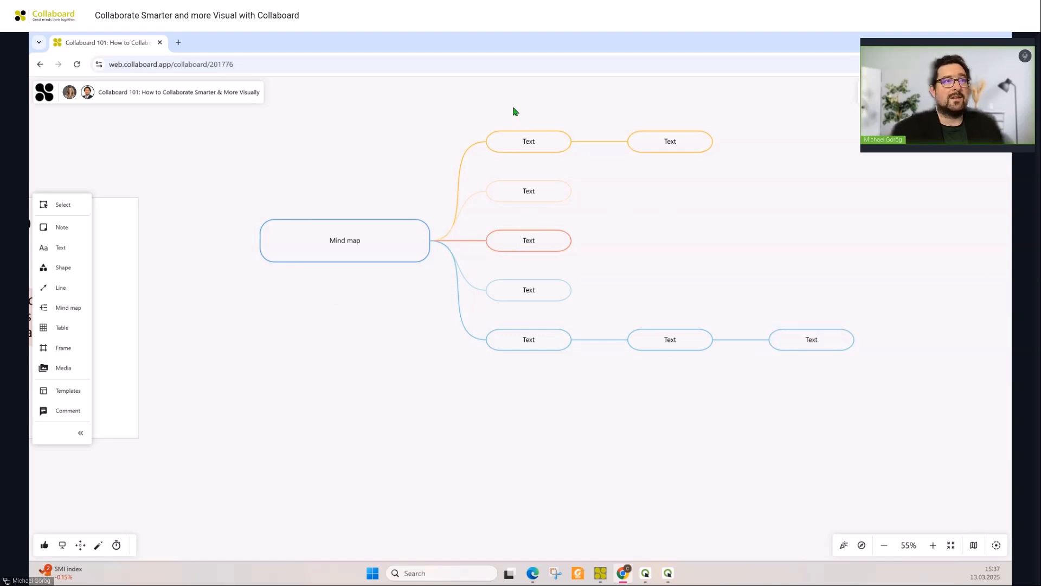
- Format the five first-level branches as bold, size 48, Grenze Gotisch font
{"action": "left_click_drag", "start_coordinate": [515, 111], "coordinate": [539, 405]}
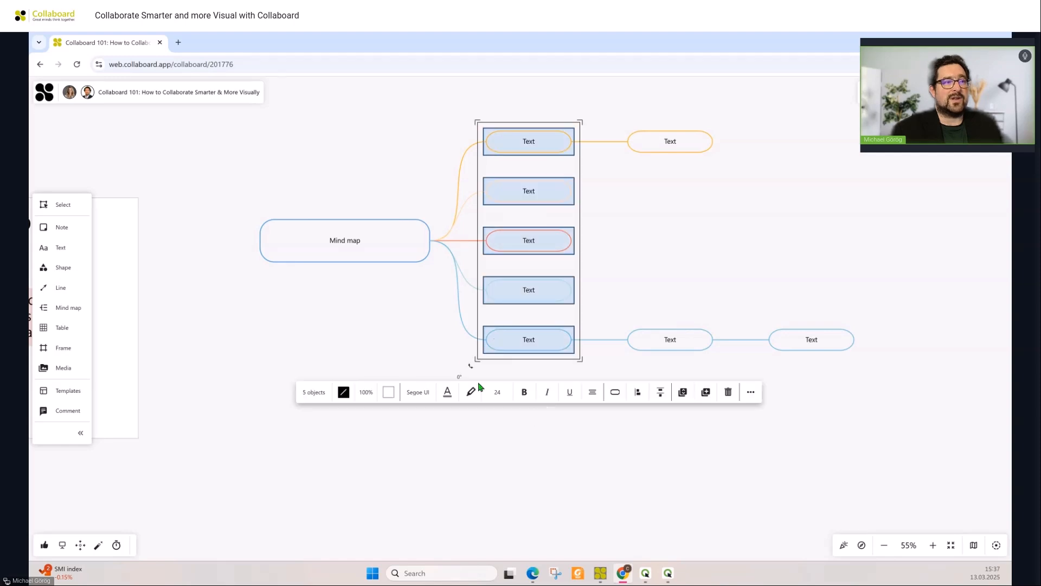
{"action": "left_click", "coordinate": [524, 392]}
{"action": "left_click", "coordinate": [498, 395]}
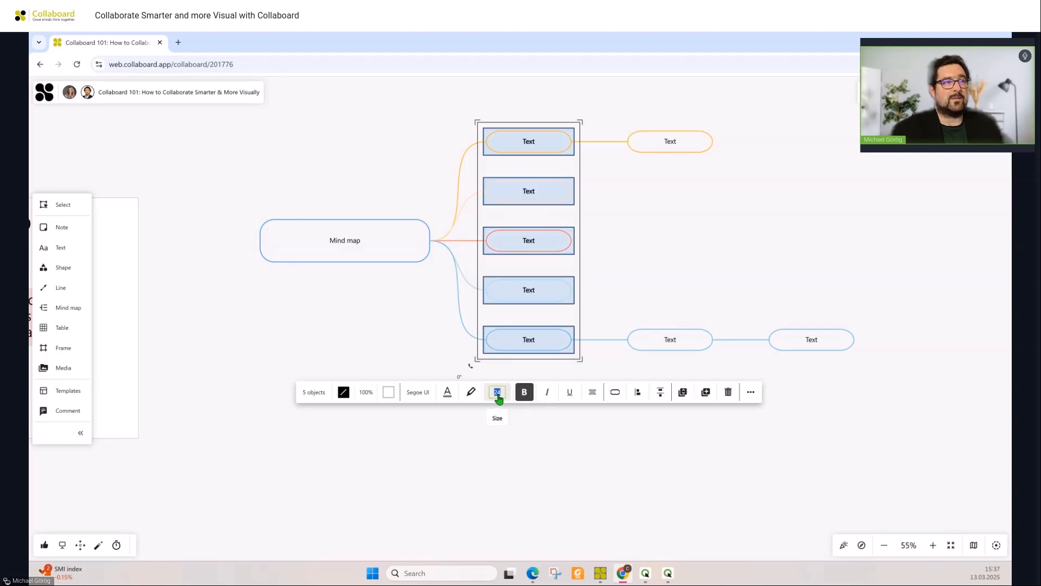
{"action": "left_click", "coordinate": [495, 355]}
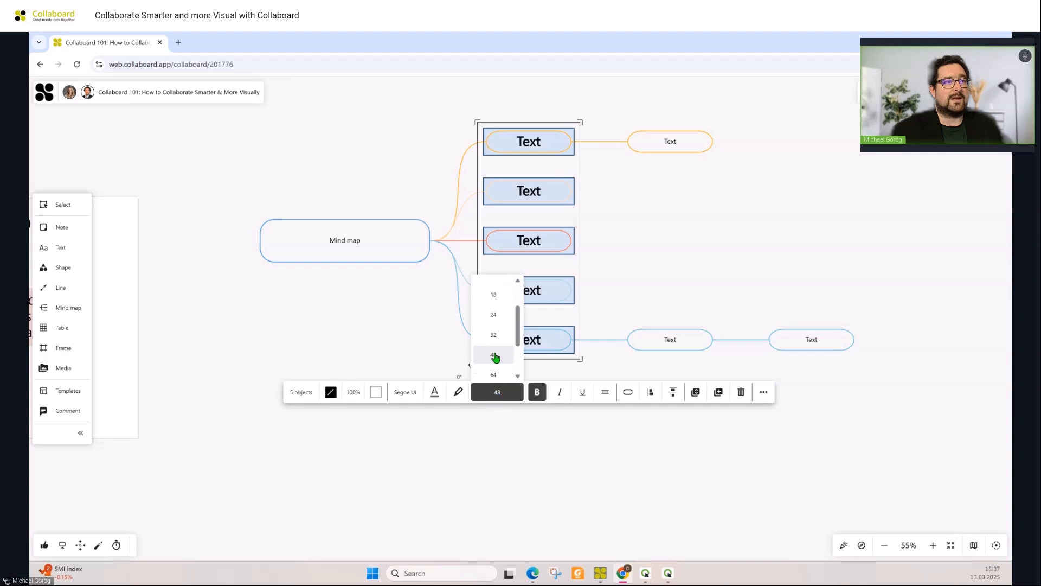
{"action": "left_click", "coordinate": [415, 391]}
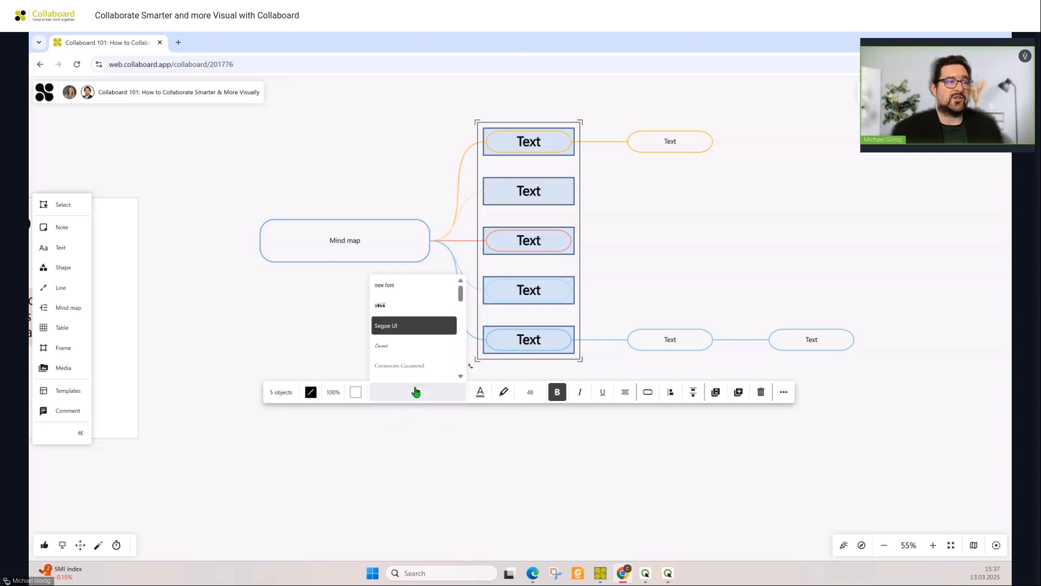
{"action": "scroll", "coordinate": [415, 367], "scroll_direction": "down", "scroll_amount": 3}
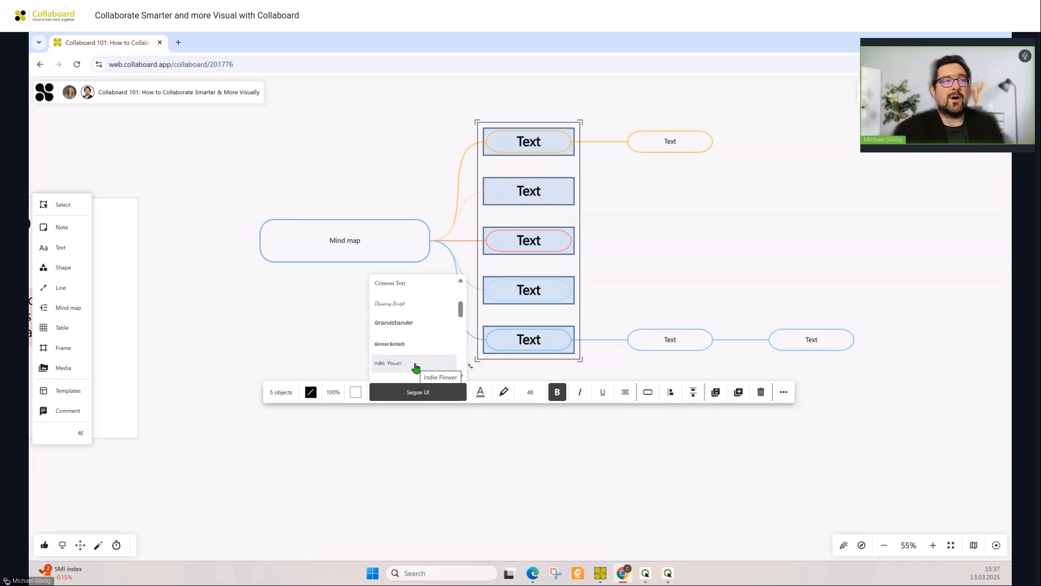
{"action": "left_click", "coordinate": [398, 345]}
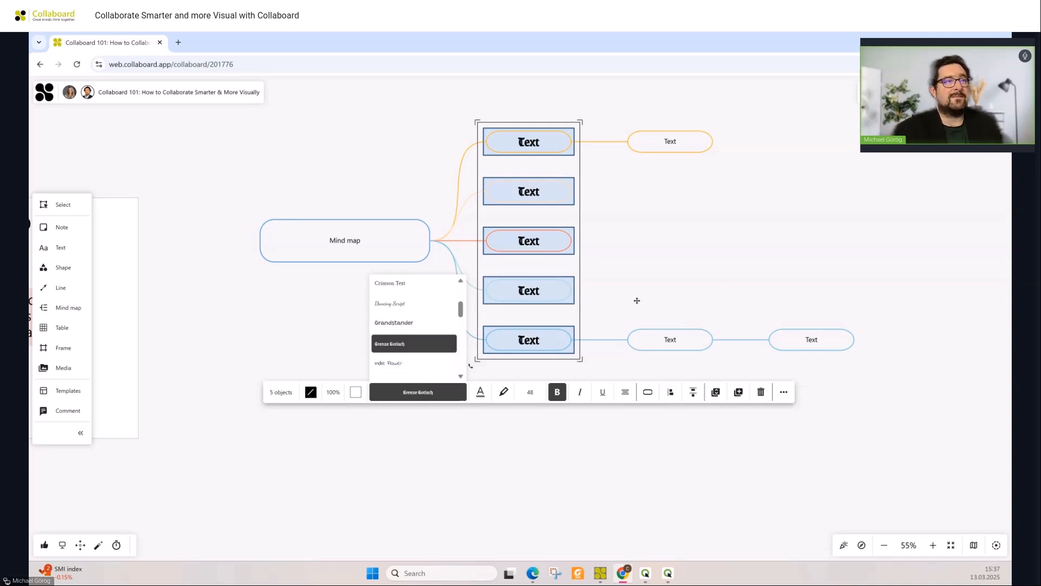
{"action": "left_click", "coordinate": [715, 272]}
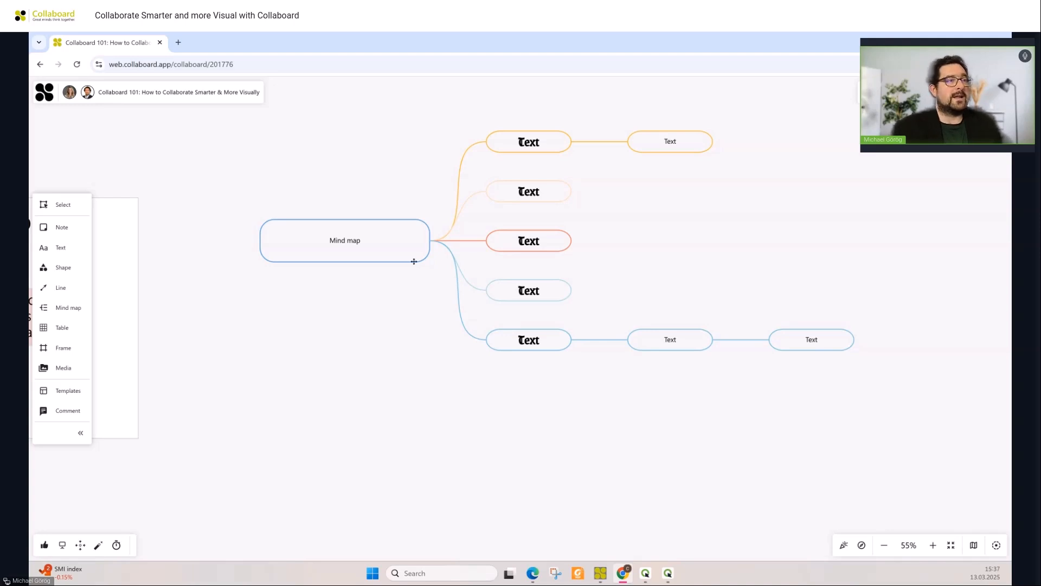
{"action": "left_click_drag", "start_coordinate": [414, 263], "coordinate": [545, 257]}
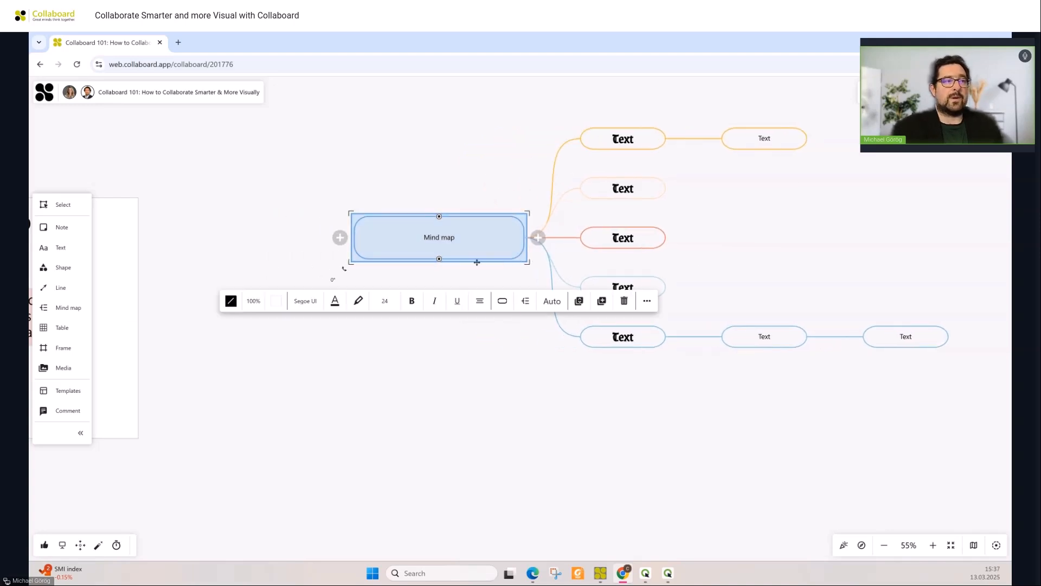
- Set the mind map to Orthogonal connectors and a Vertical layout
{"action": "left_click", "coordinate": [521, 310]}
{"action": "left_click", "coordinate": [552, 324]}
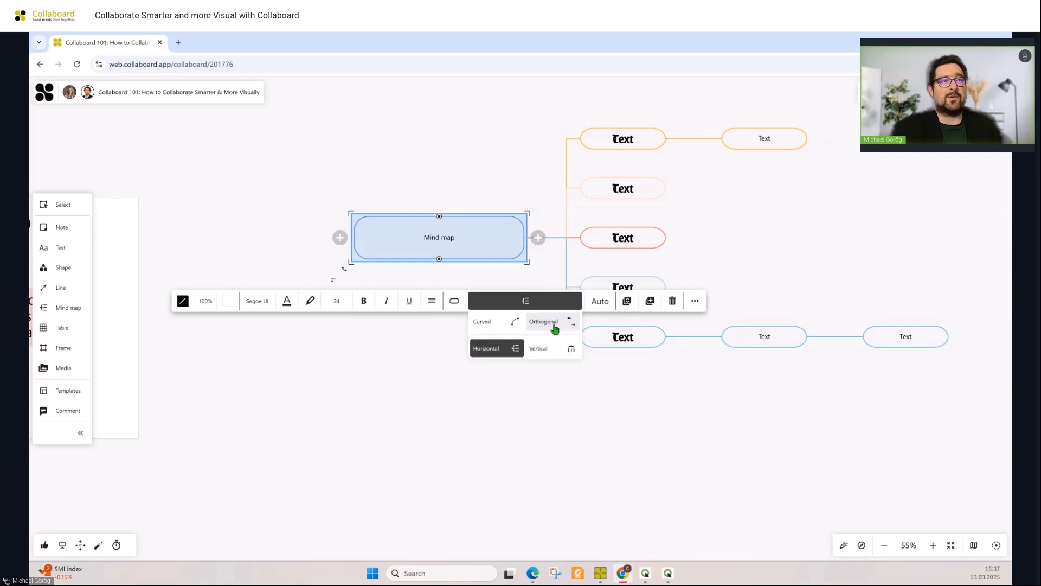
{"action": "left_click", "coordinate": [560, 347]}
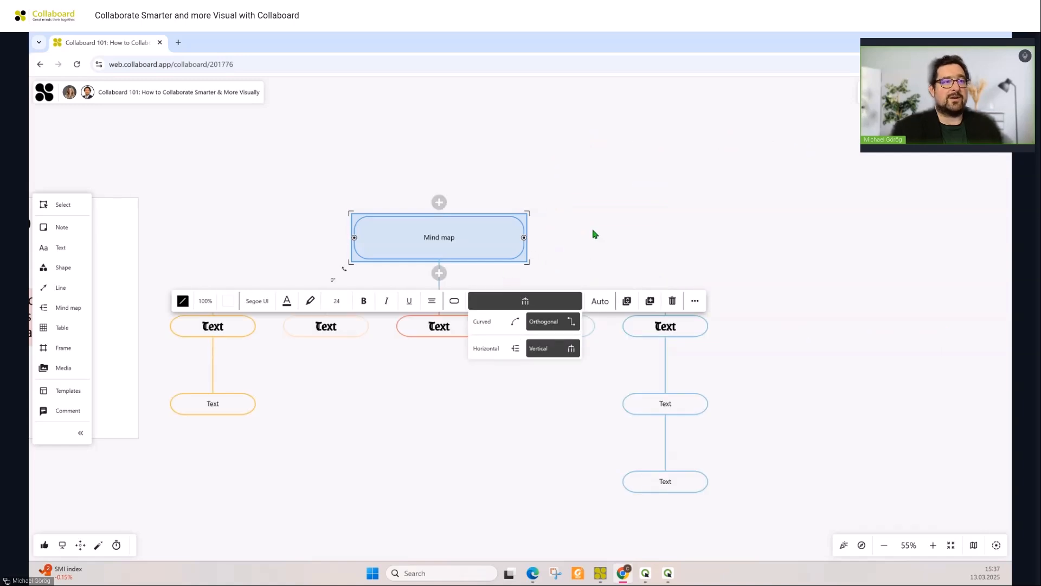
{"action": "left_click", "coordinate": [594, 235]}
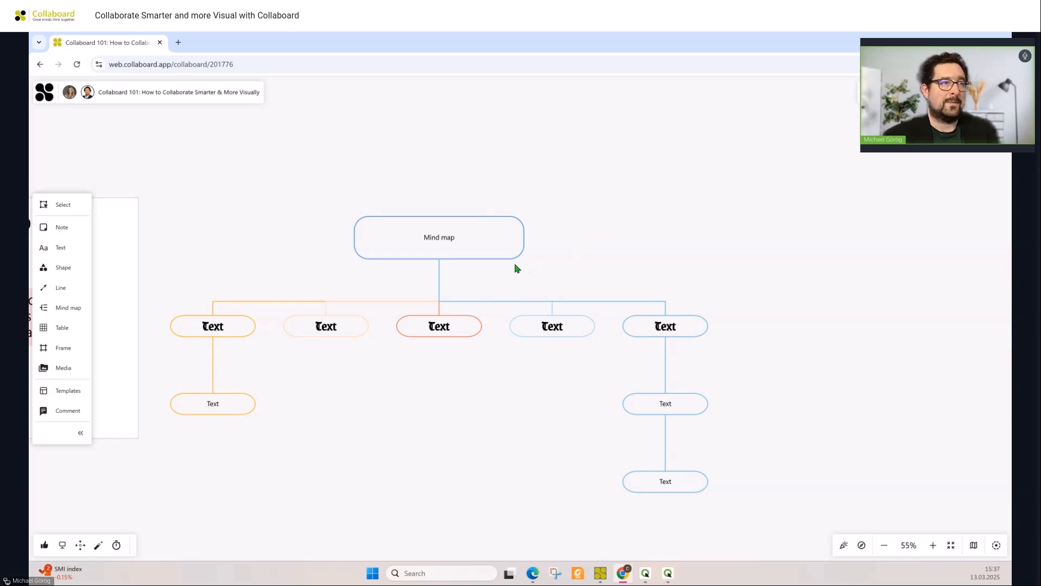
{"action": "left_click_drag", "start_coordinate": [778, 260], "coordinate": [442, 255]}
- Place an orange sticky note with two blue sticky notes to its right in empty board space
{"action": "left_click_drag", "start_coordinate": [581, 248], "coordinate": [344, 249]}
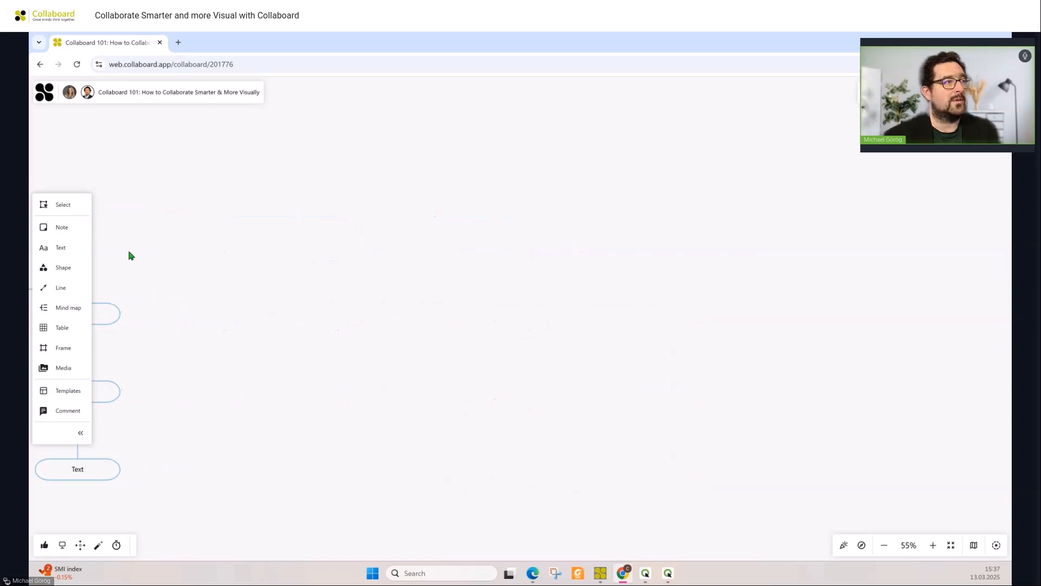
{"action": "left_click", "coordinate": [69, 229]}
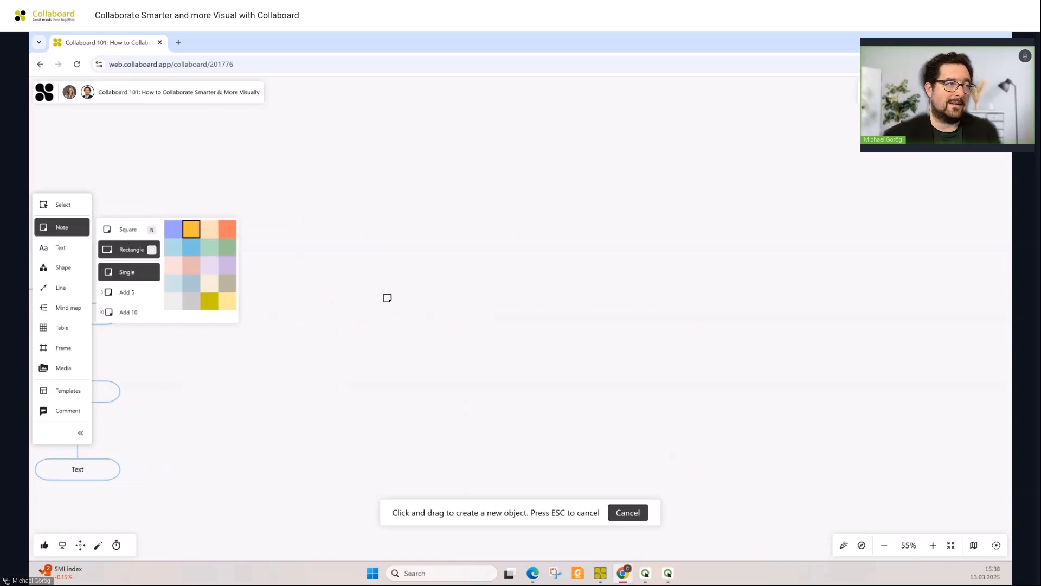
{"action": "left_click", "coordinate": [386, 298]}
{"action": "left_click", "coordinate": [73, 230]}
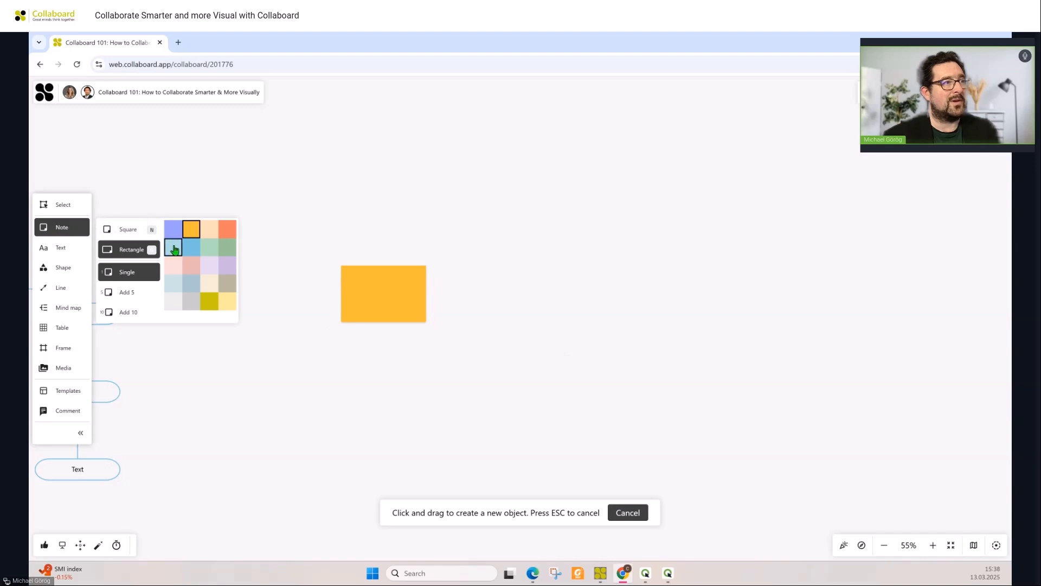
{"action": "left_click", "coordinate": [610, 207]}
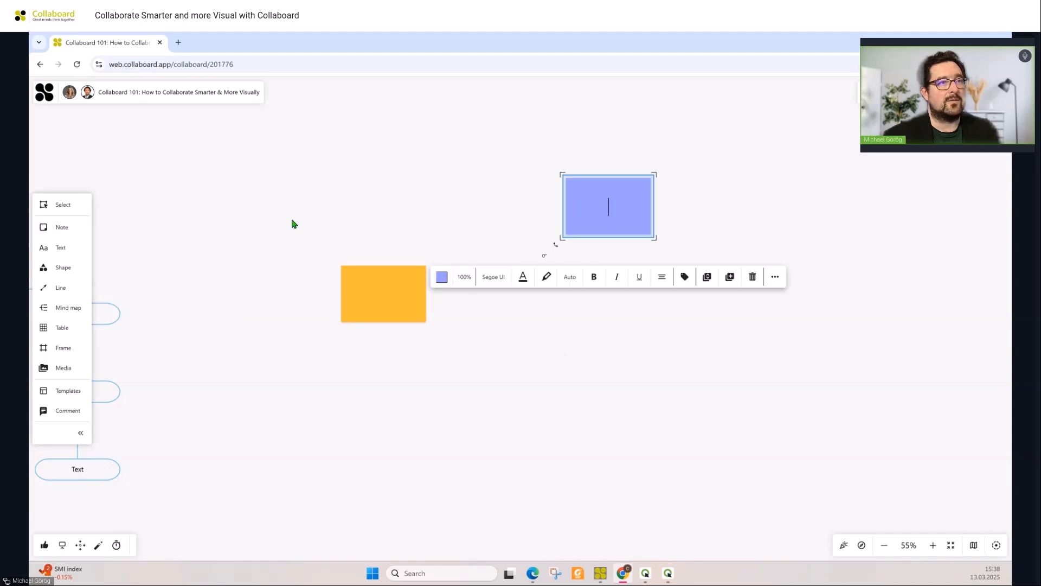
{"action": "left_click", "coordinate": [65, 230]}
{"action": "left_click", "coordinate": [623, 346]}
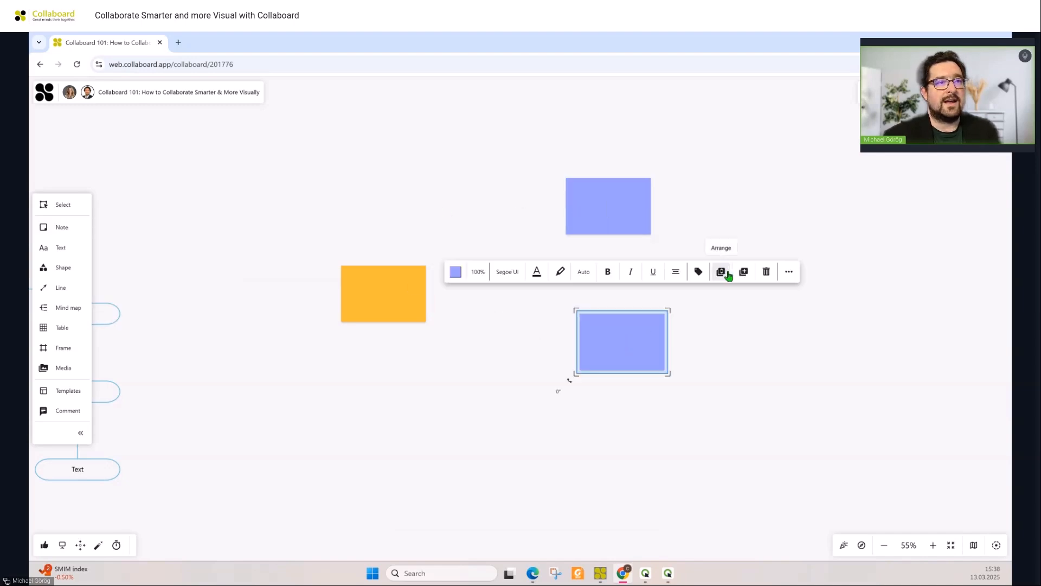
{"action": "left_click", "coordinate": [707, 325]}
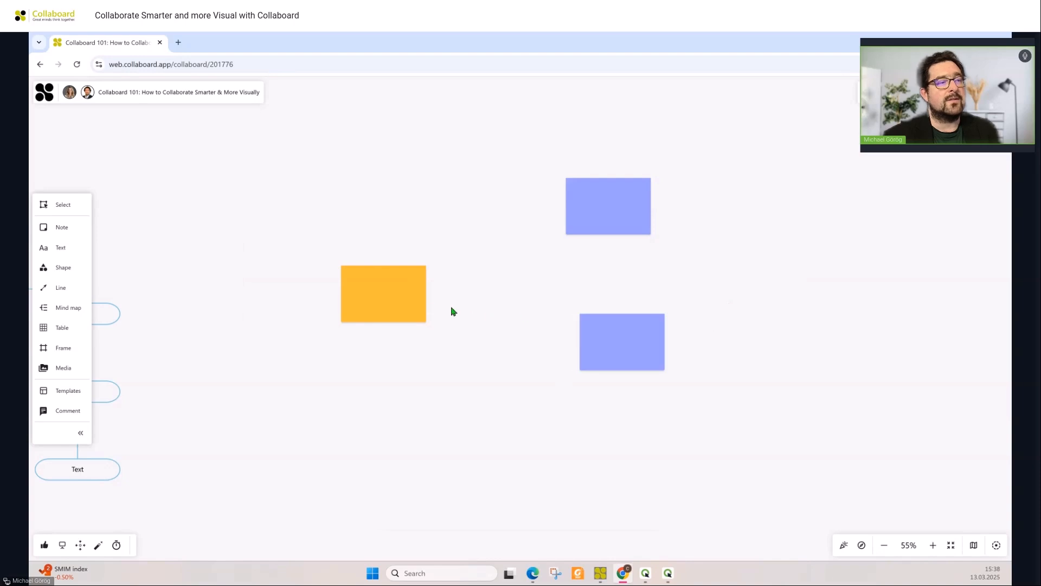
{"action": "left_click", "coordinate": [404, 298]}
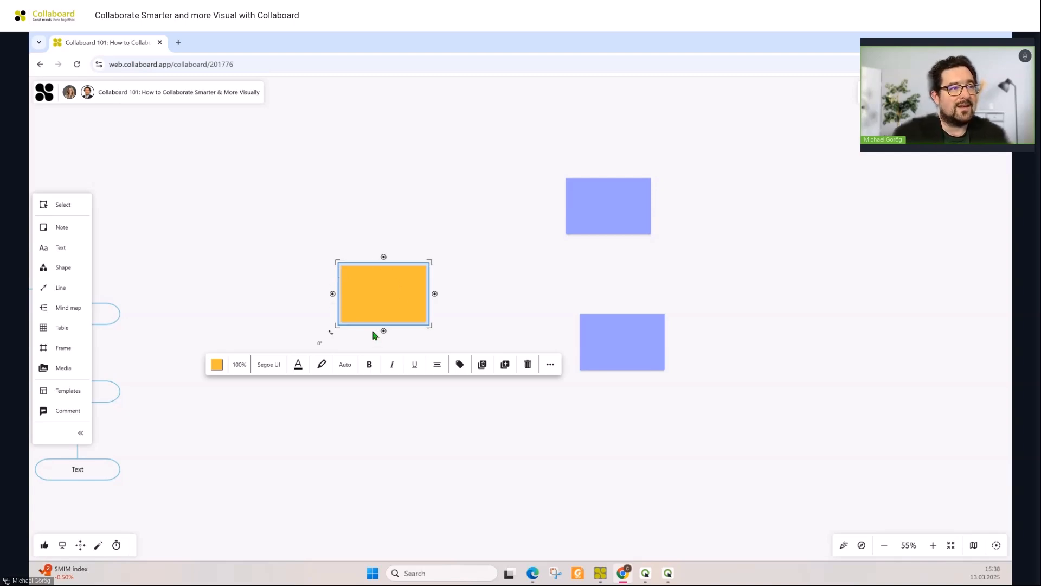
- Draw connector lines from the orange note to the upper and lower blue notes
{"action": "left_click_drag", "start_coordinate": [435, 293], "coordinate": [565, 206]}
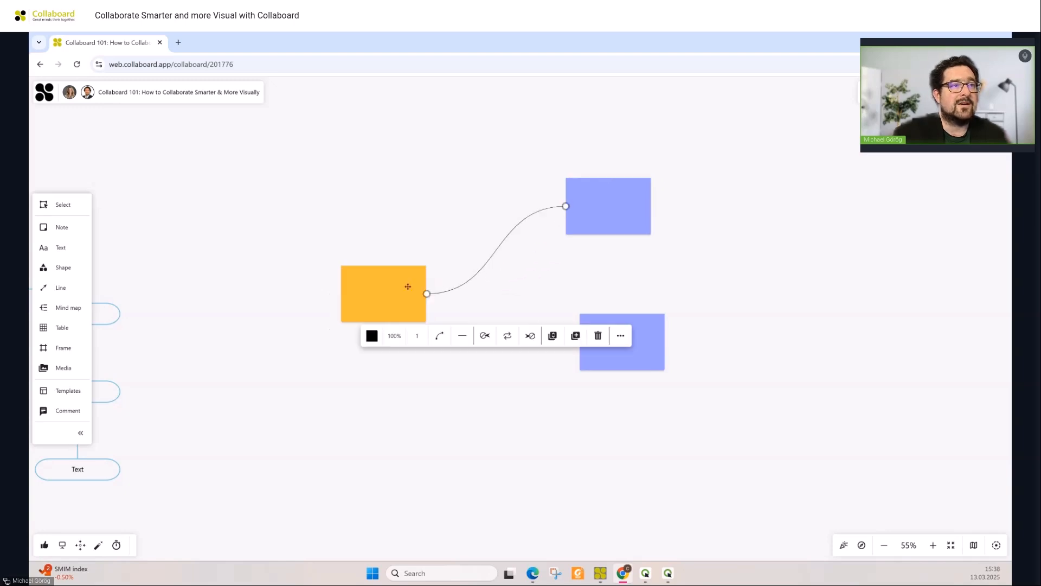
{"action": "left_click", "coordinate": [408, 286]}
{"action": "left_click_drag", "start_coordinate": [431, 293], "coordinate": [579, 340]}
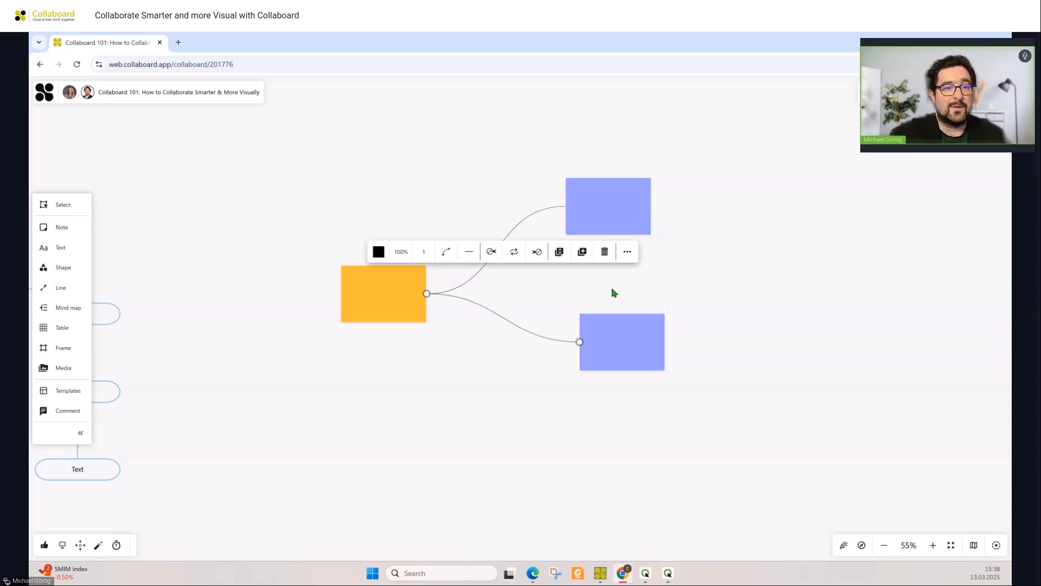
{"action": "mouse_move", "coordinate": [620, 330]}
{"action": "left_mouse_down"}
{"action": "mouse_move", "coordinate": [637, 404]}
{"action": "mouse_move", "coordinate": [619, 393]}
{"action": "mouse_move", "coordinate": [645, 360]}
{"action": "mouse_move", "coordinate": [628, 340]}
{"action": "left_mouse_up"}
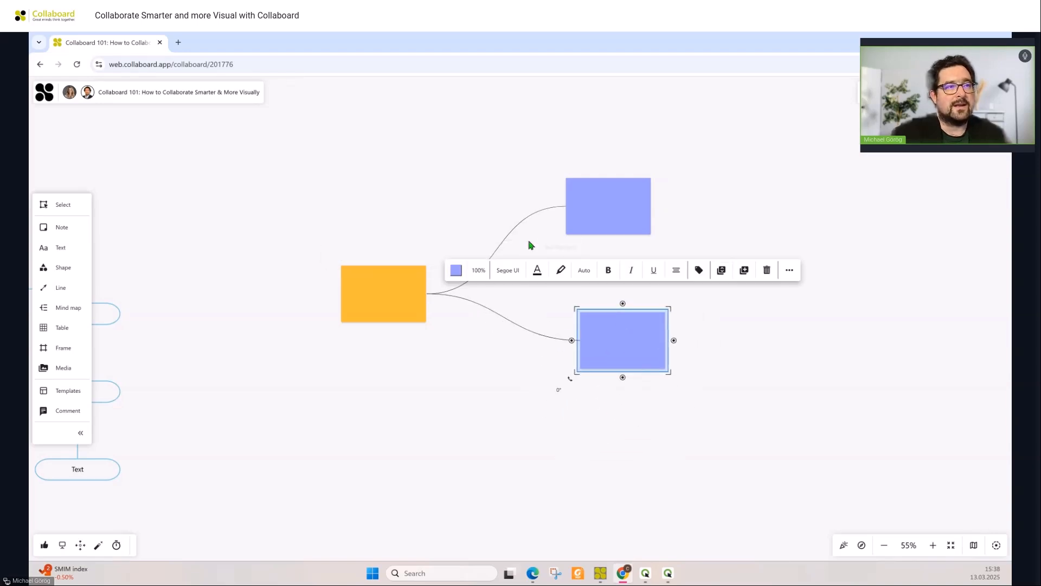
- Increase the line size of both connector lines to make them thicker
{"action": "left_click", "coordinate": [512, 229]}
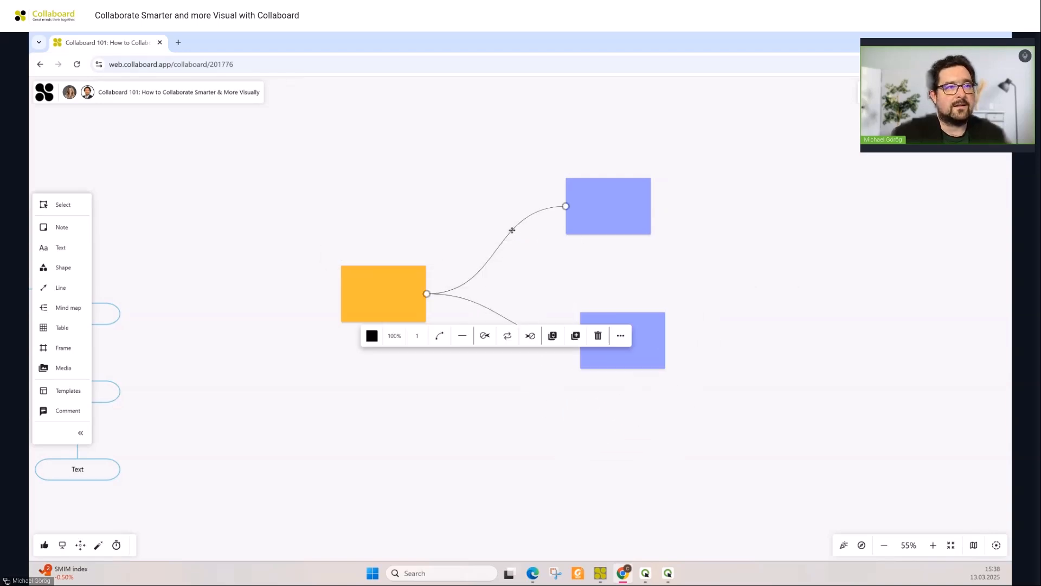
{"action": "left_click", "coordinate": [488, 307], "text": "shift"}
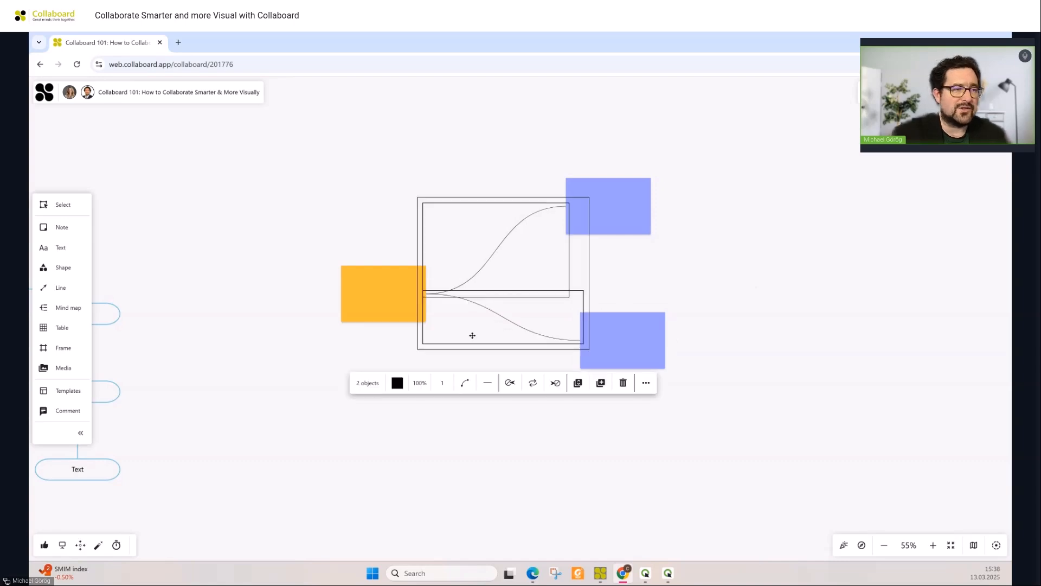
{"action": "left_click", "coordinate": [449, 386]}
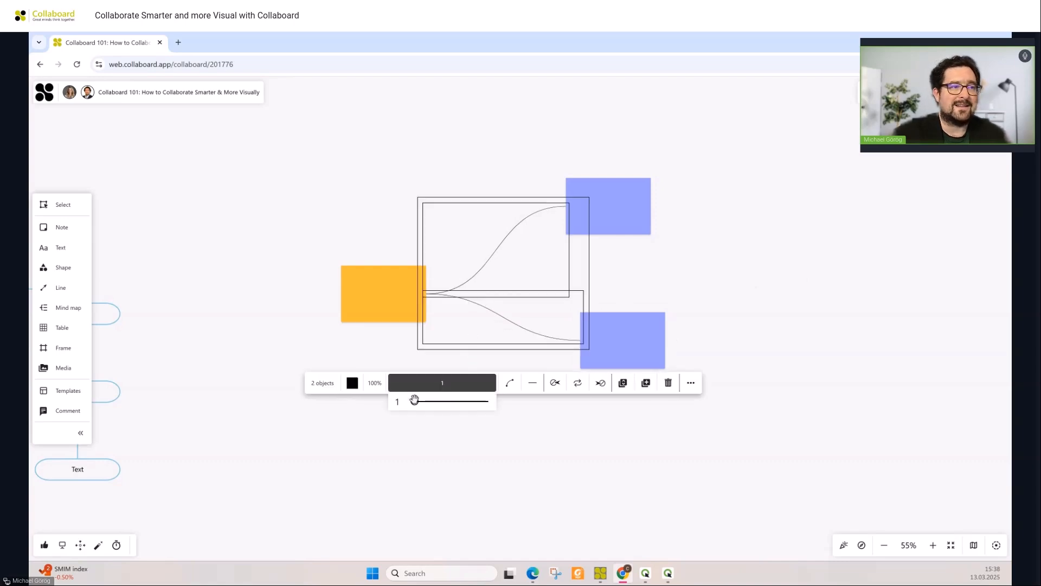
{"action": "left_click_drag", "start_coordinate": [415, 401], "coordinate": [526, 353]}
{"action": "left_click", "coordinate": [639, 279]}
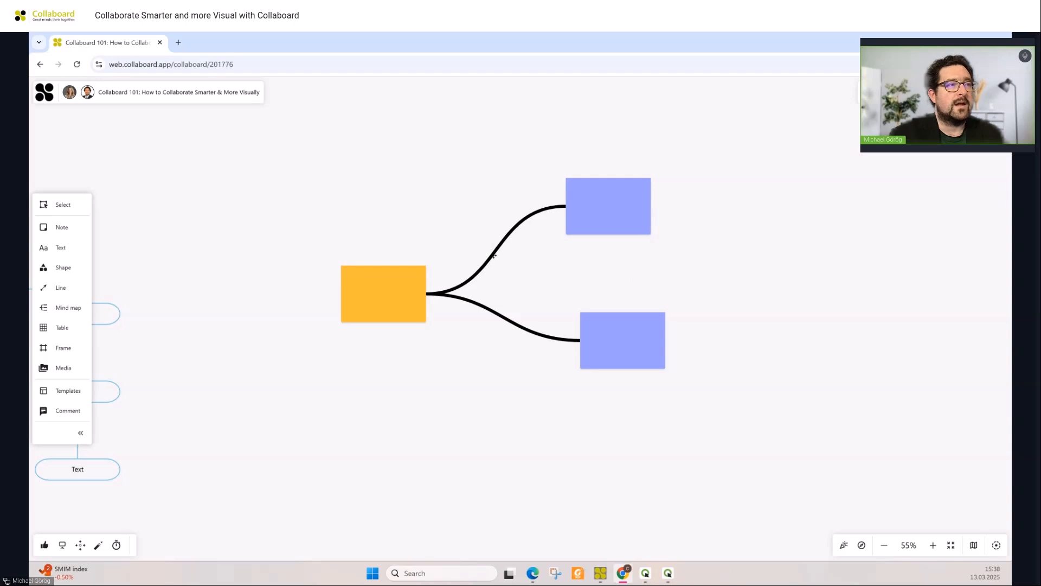
- Give the upper connector a Standard end arrow and a Circle start arrow
{"action": "left_click", "coordinate": [494, 255]}
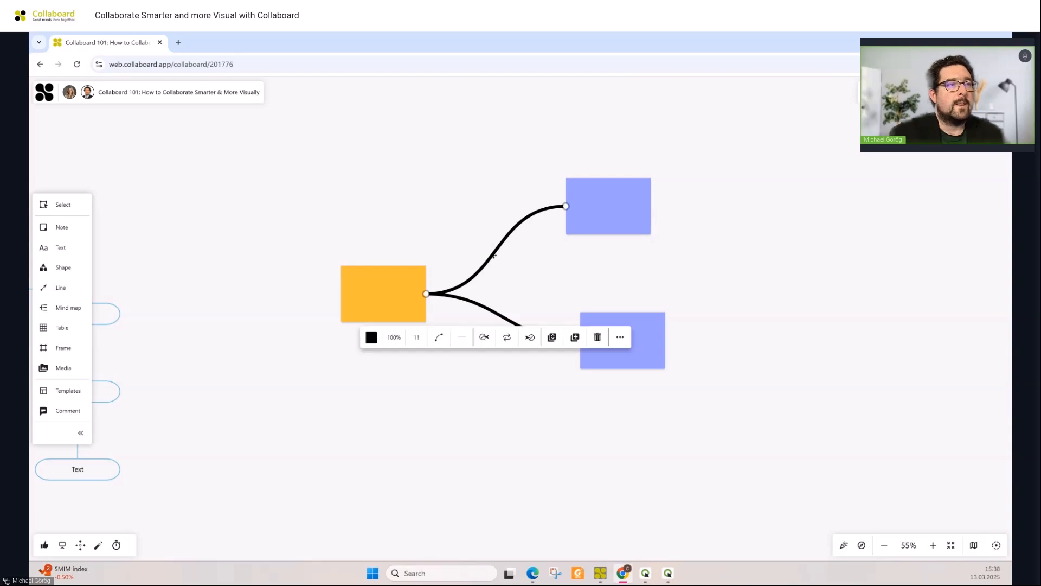
{"action": "left_click", "coordinate": [530, 337]}
{"action": "left_click", "coordinate": [533, 357]}
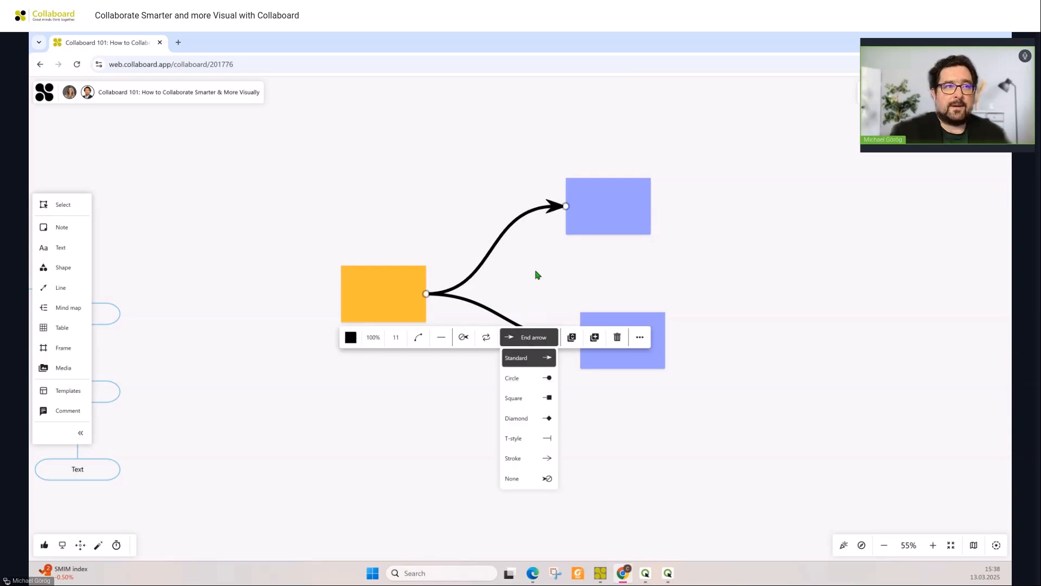
{"action": "left_click", "coordinate": [466, 340]}
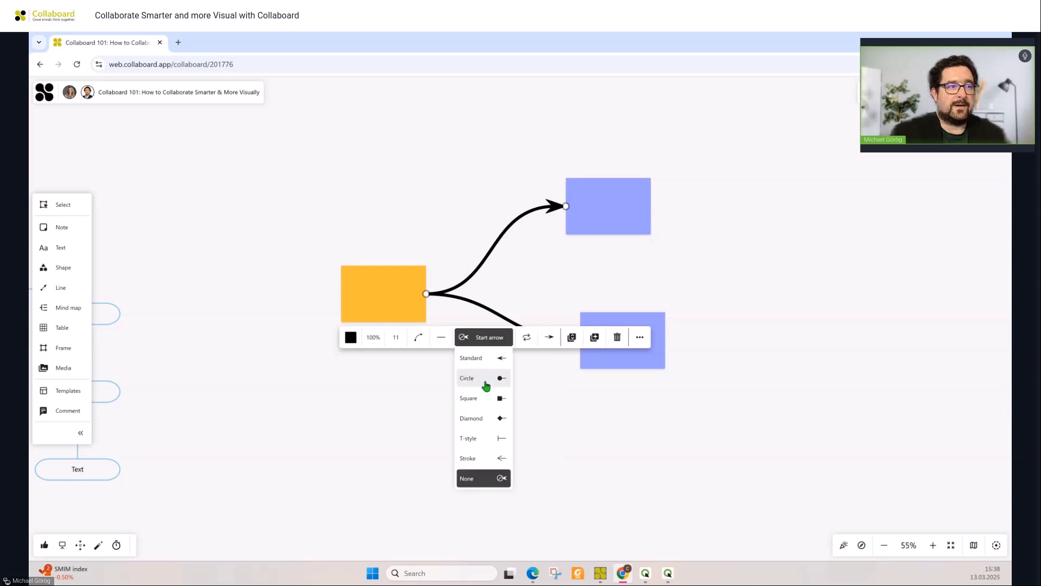
{"action": "left_click", "coordinate": [486, 379]}
{"action": "left_click", "coordinate": [525, 294]}
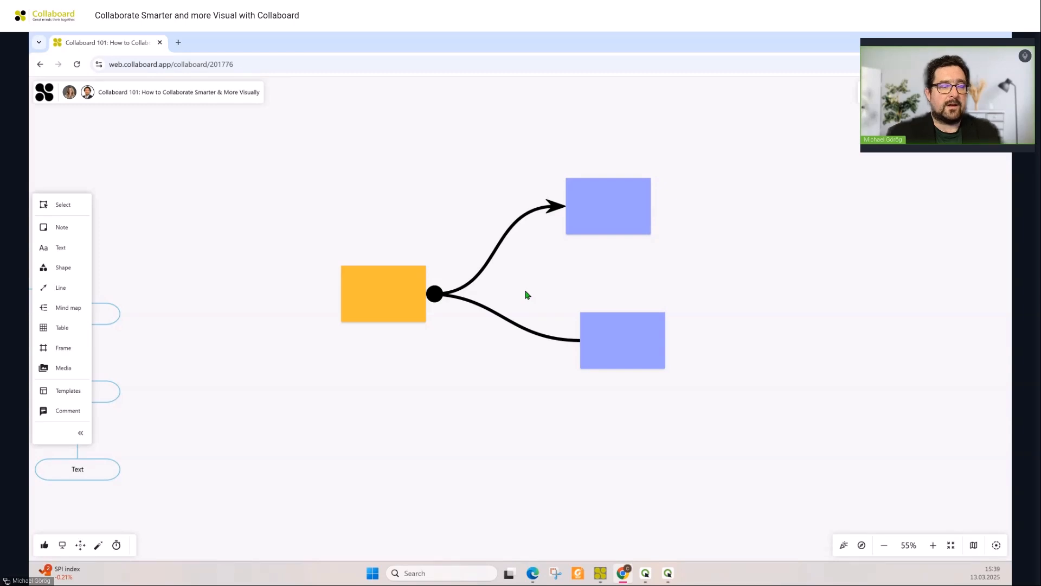
- Zoom out, pan past the Mind-Mapping frame, and zoom in on the Export frame
{"action": "scroll", "coordinate": [521, 291], "scroll_direction": "down", "scroll_amount": 5}
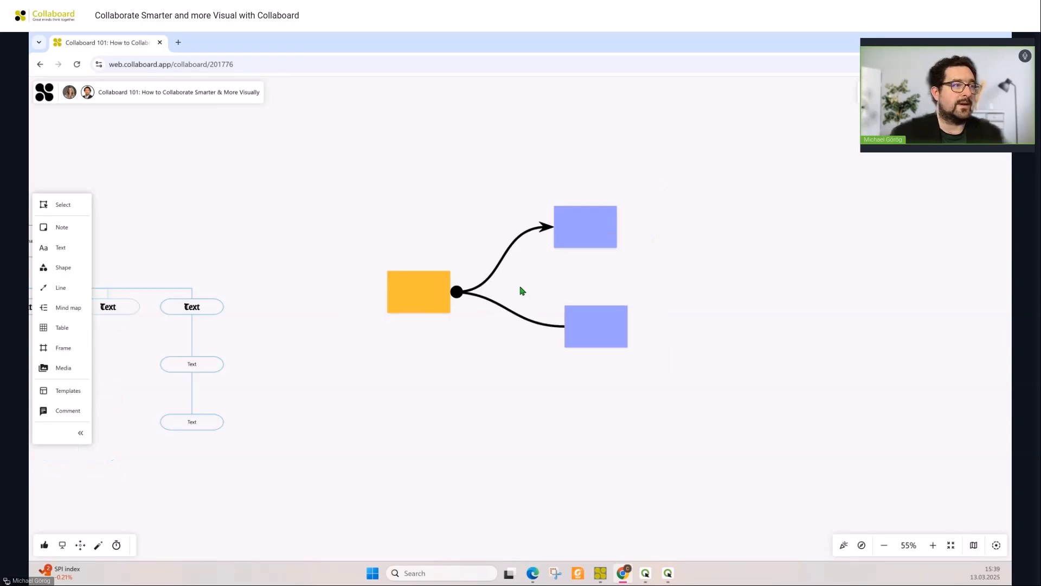
{"action": "left_click_drag", "start_coordinate": [356, 308], "coordinate": [758, 278]}
{"action": "left_click_drag", "start_coordinate": [356, 394], "coordinate": [486, 270]}
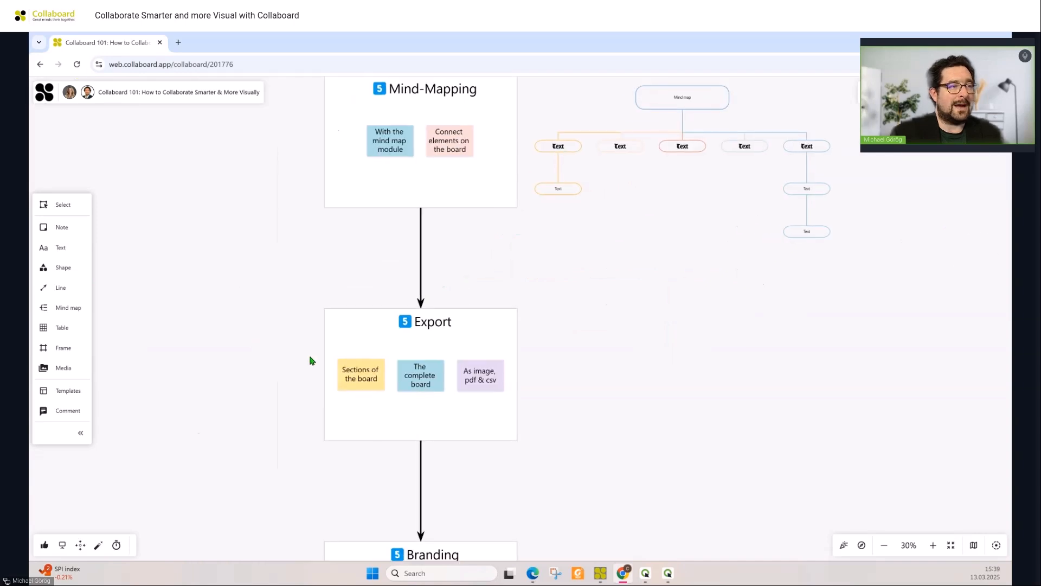
{"action": "scroll", "coordinate": [341, 362], "scroll_direction": "up", "scroll_amount": 5}
{"action": "left_click_drag", "start_coordinate": [704, 183], "coordinate": [696, 152]}
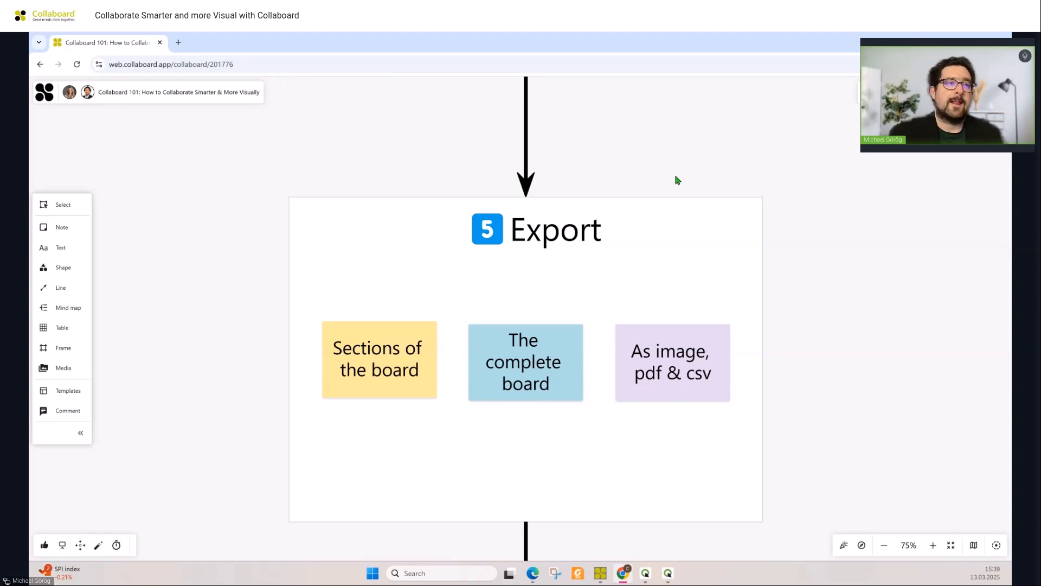
{"action": "left_click", "coordinate": [996, 92]}
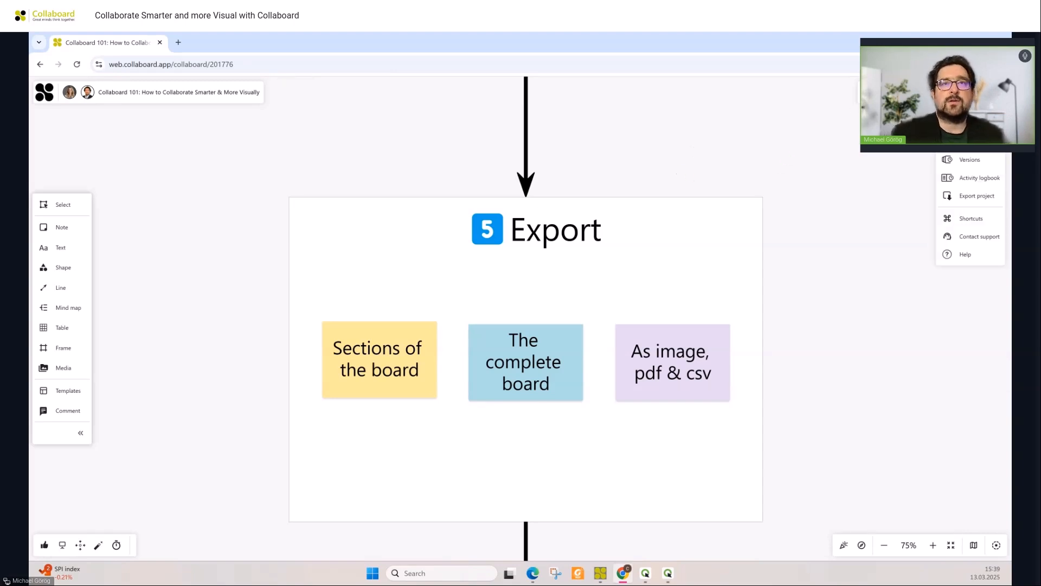
{"action": "left_click", "coordinate": [976, 201]}
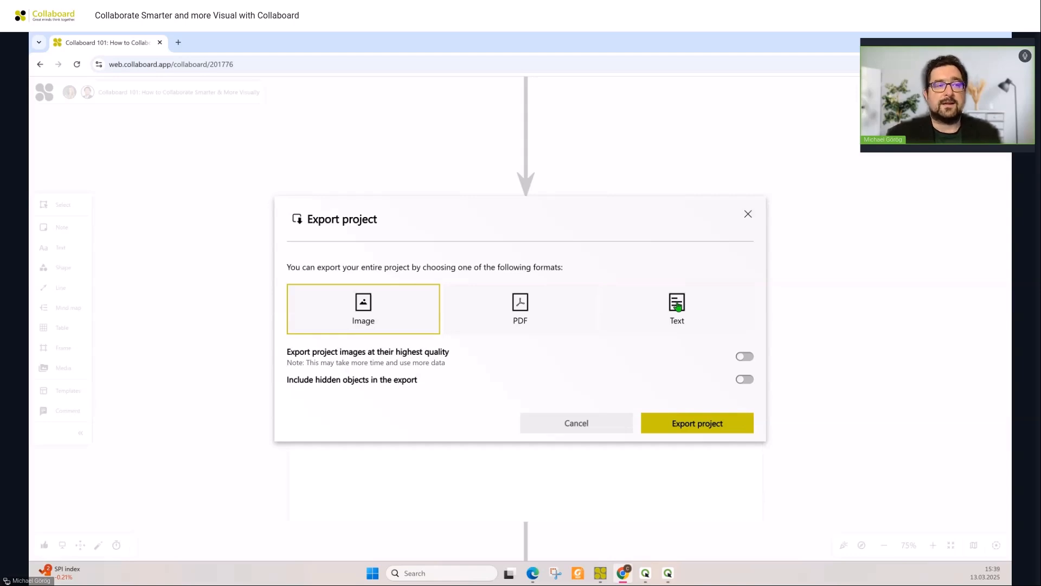
{"action": "left_click", "coordinate": [545, 317]}
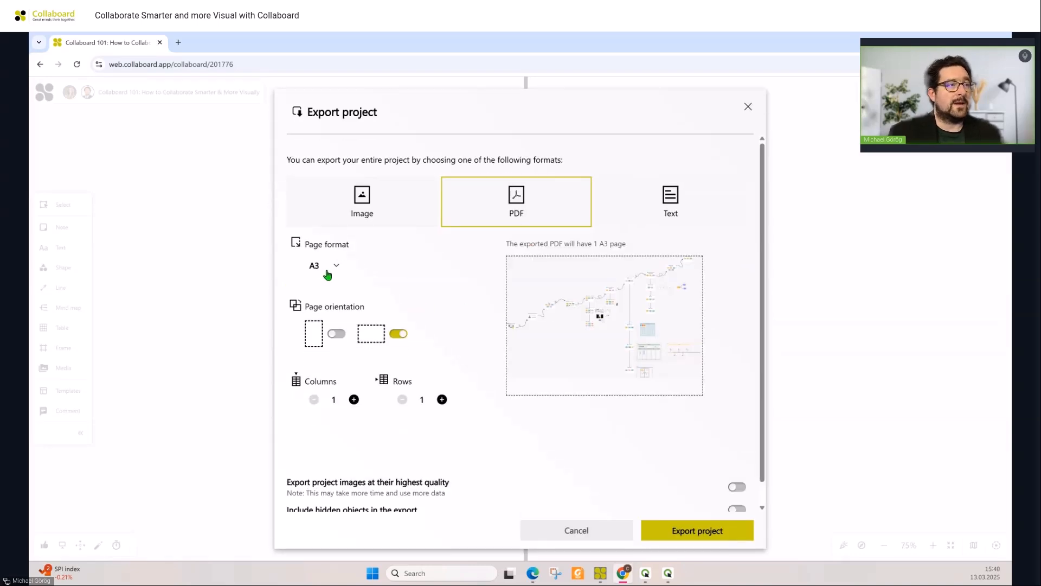
{"action": "left_click", "coordinate": [320, 271]}
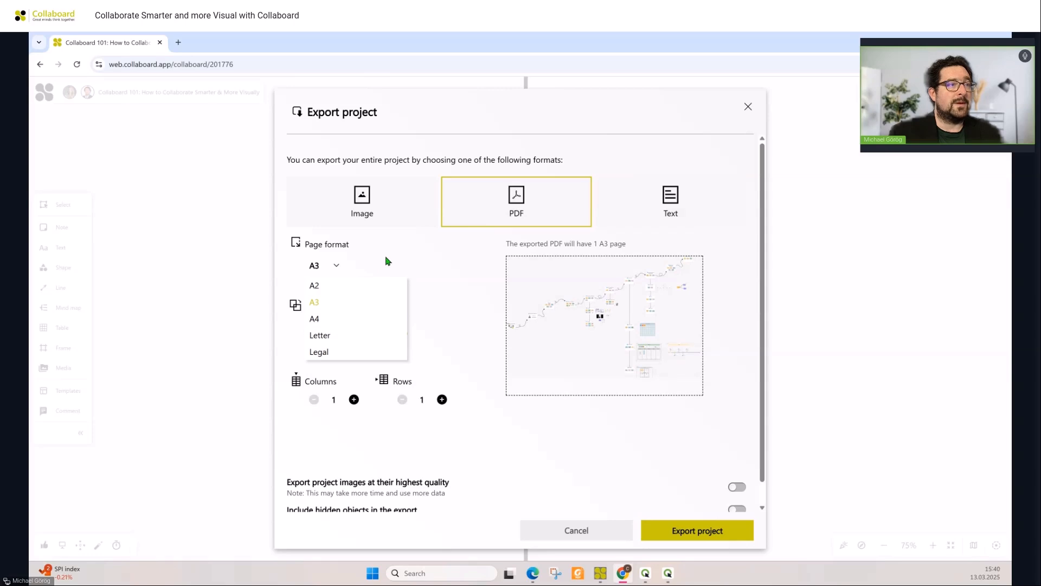
{"action": "left_click", "coordinate": [388, 261]}
{"action": "left_click", "coordinate": [354, 400]}
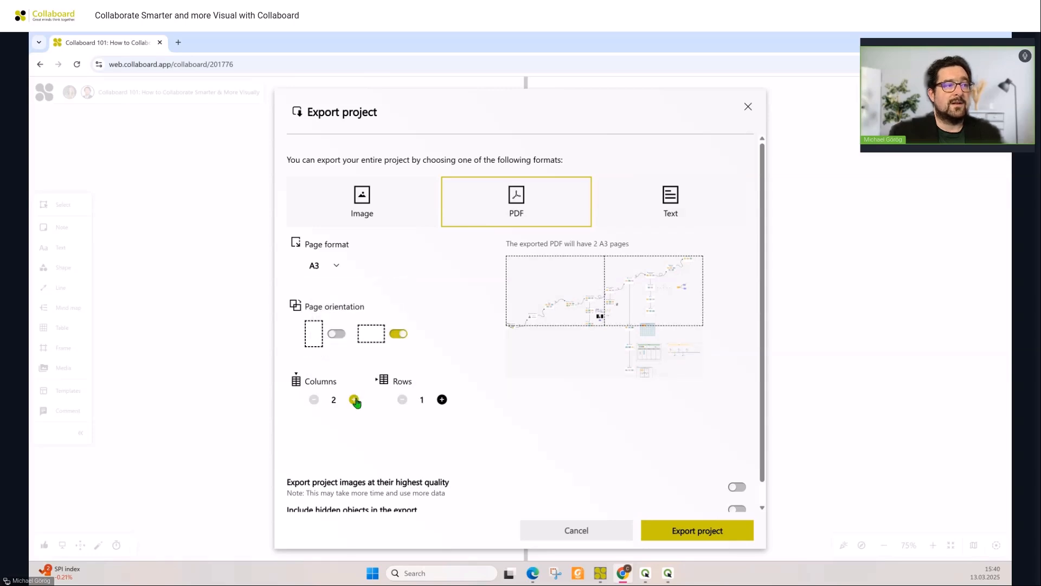
{"action": "left_click", "coordinate": [354, 400]}
{"action": "left_click", "coordinate": [441, 400]}
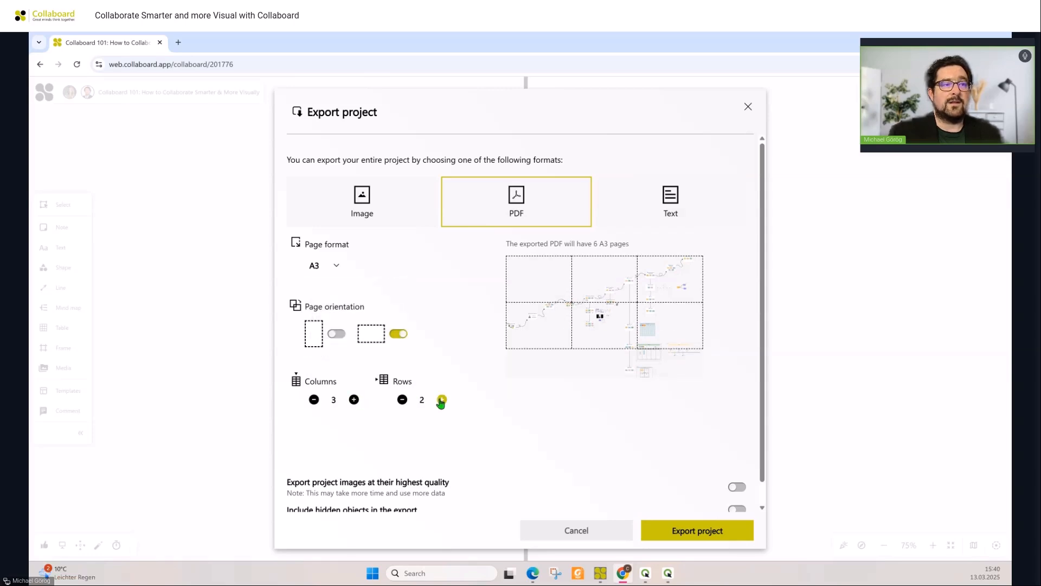
{"action": "left_click", "coordinate": [442, 400]}
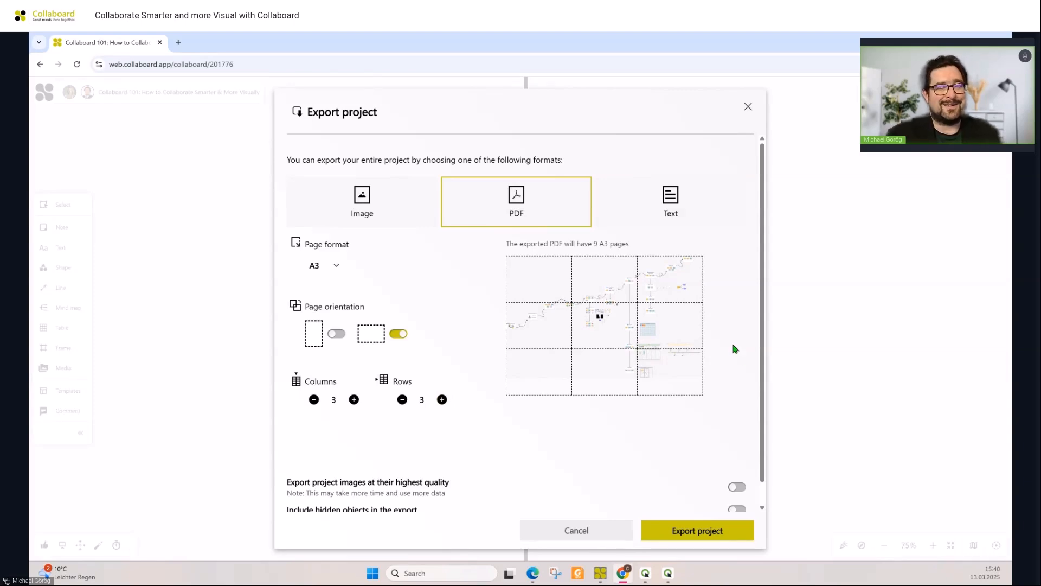
{"action": "left_click", "coordinate": [748, 107]}
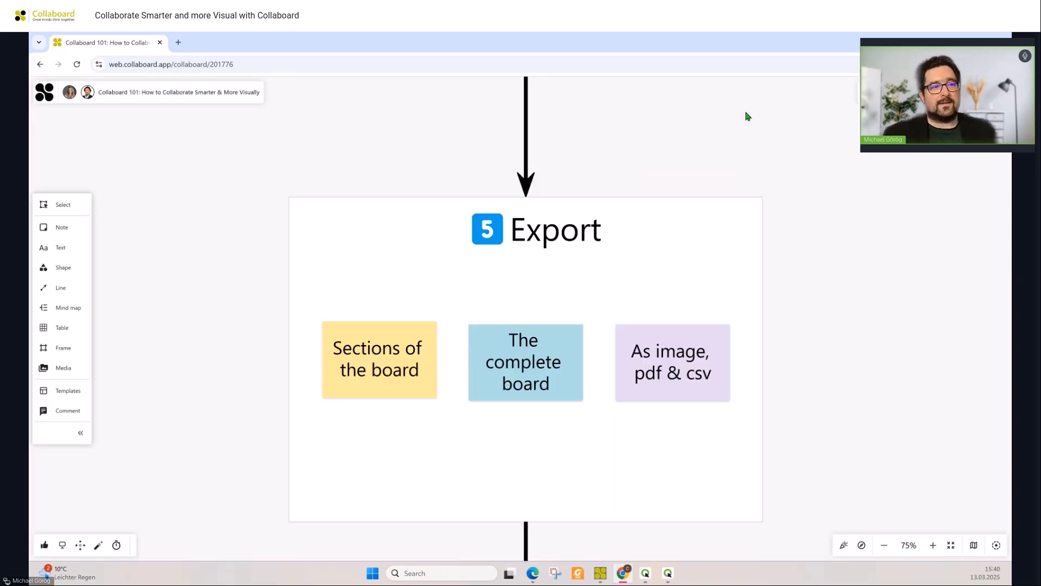